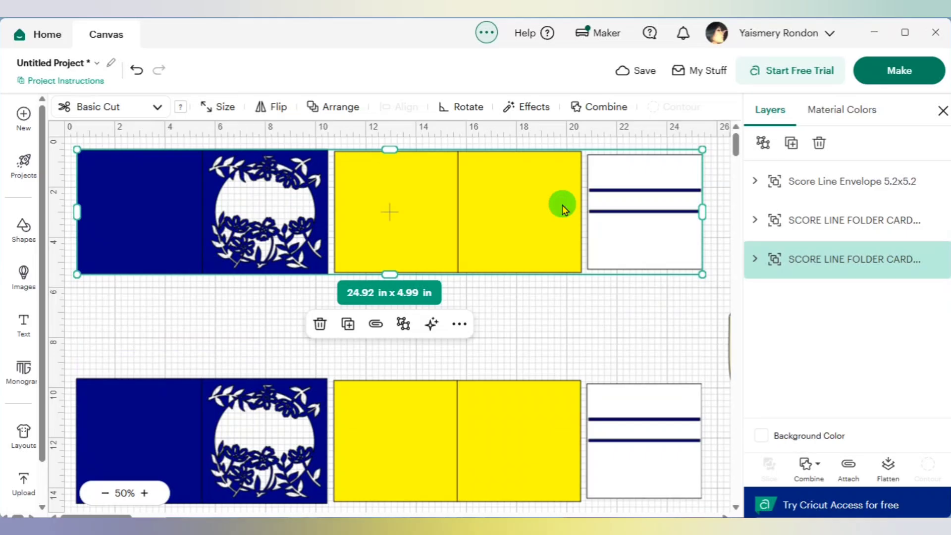
# - Examine each layer of the upper card set to identify the bars, white square, yellow panel, fold lines and blue floral panel
pyautogui.click(753, 259)
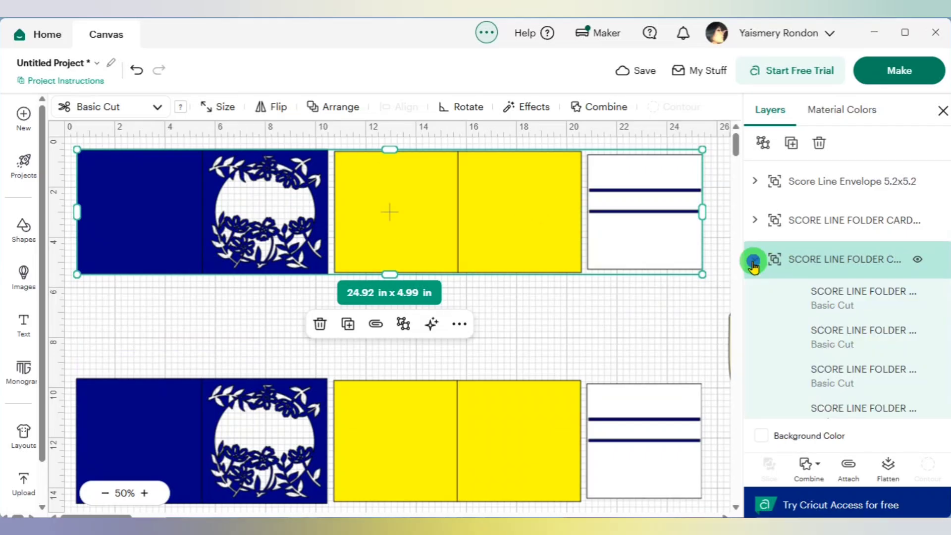
pyautogui.scroll(-2, 793, 310)
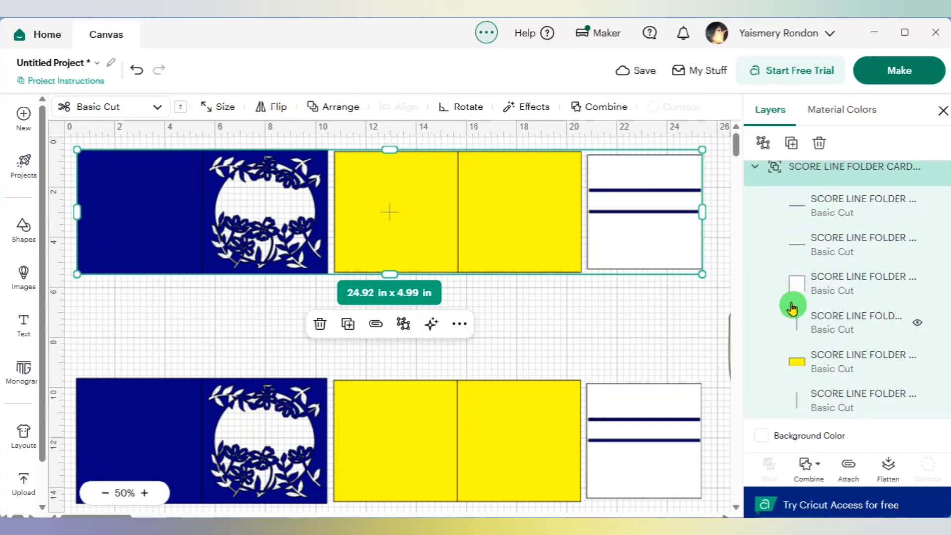
pyautogui.click(809, 203)
pyautogui.click(811, 240)
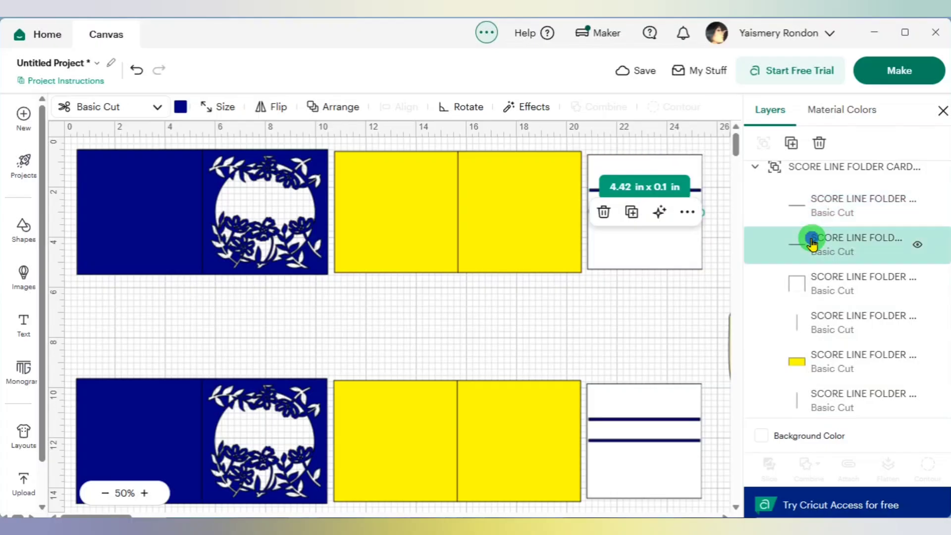
pyautogui.click(825, 286)
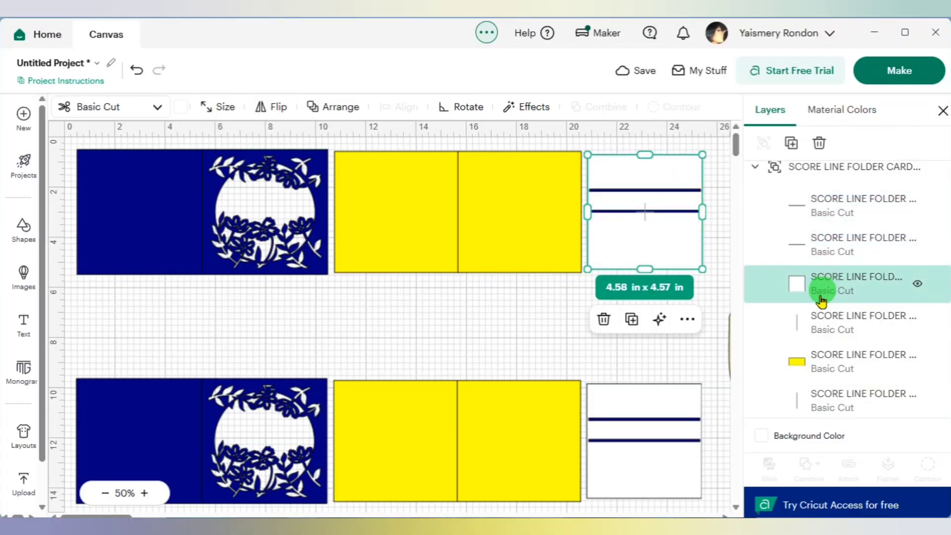
pyautogui.click(811, 322)
pyautogui.click(812, 371)
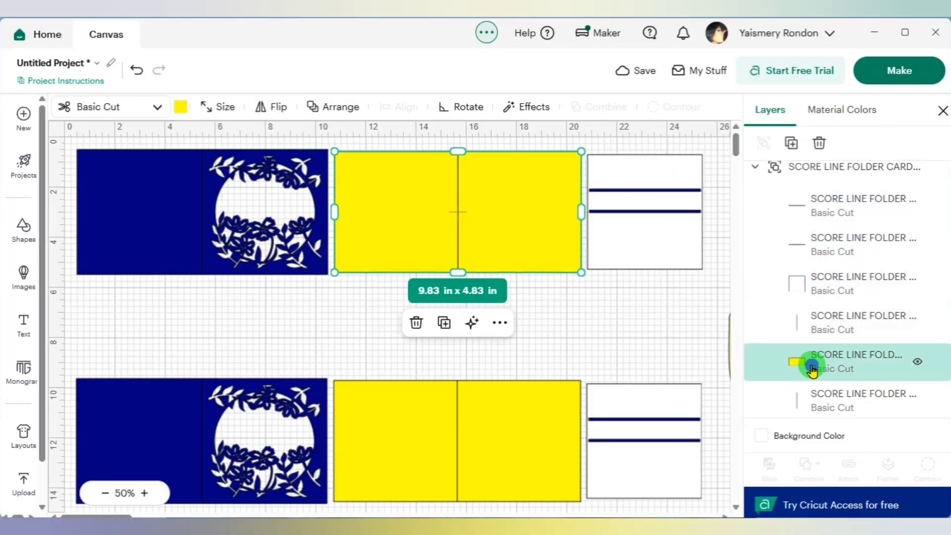
pyautogui.scroll(-1, 810, 363)
pyautogui.click(816, 356)
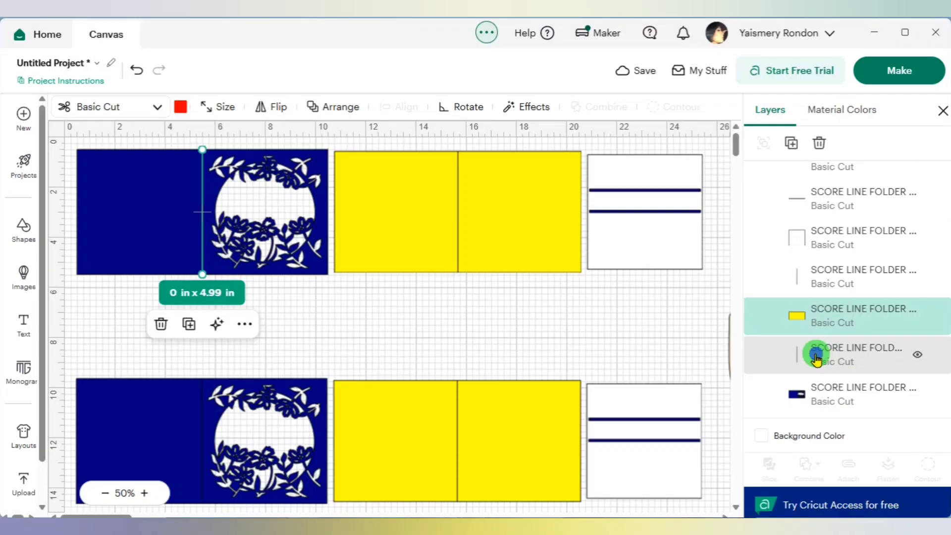
pyautogui.click(812, 391)
pyautogui.scroll(3, 768, 269)
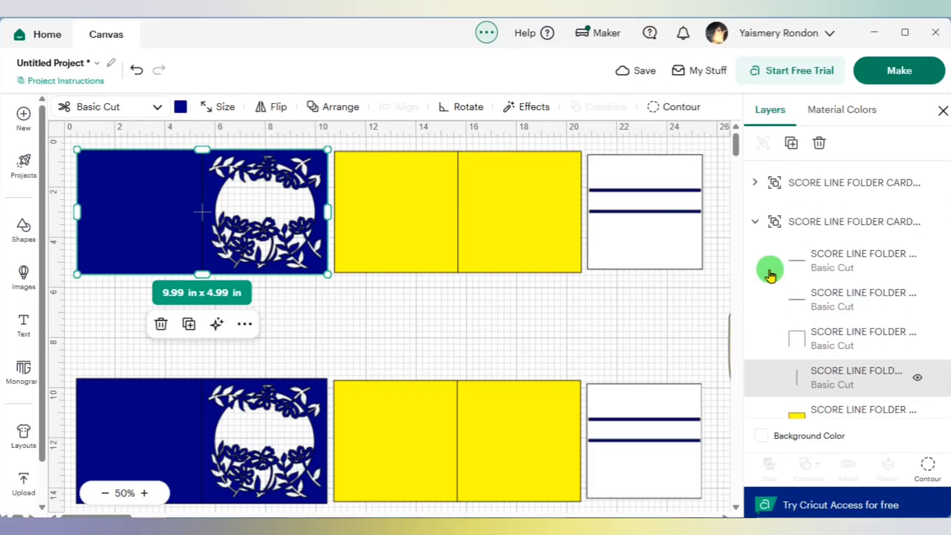
pyautogui.scroll(-2, 768, 265)
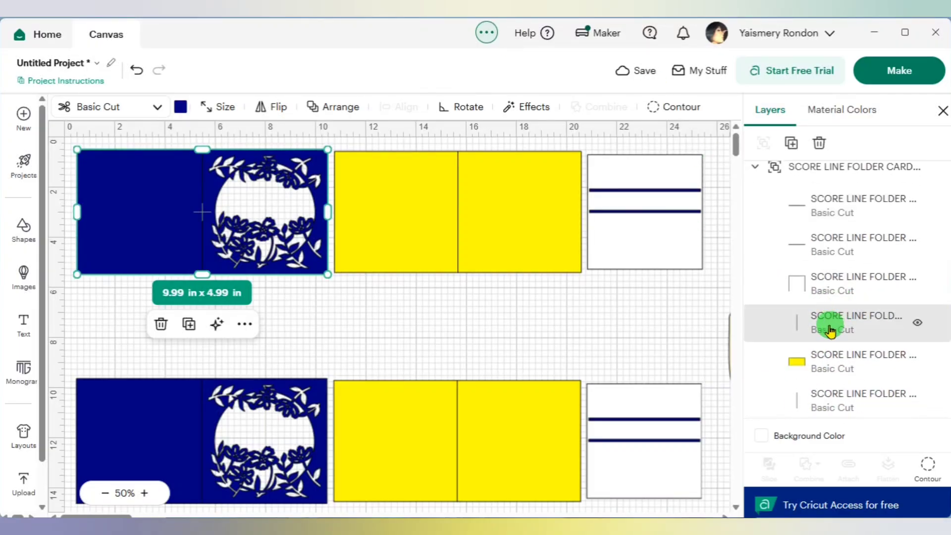
# - Change the fold lines of the upper yellow panel and blue floral panel from Basic Cut to Score
pyautogui.click(831, 329)
pyautogui.scroll(-1, 830, 331)
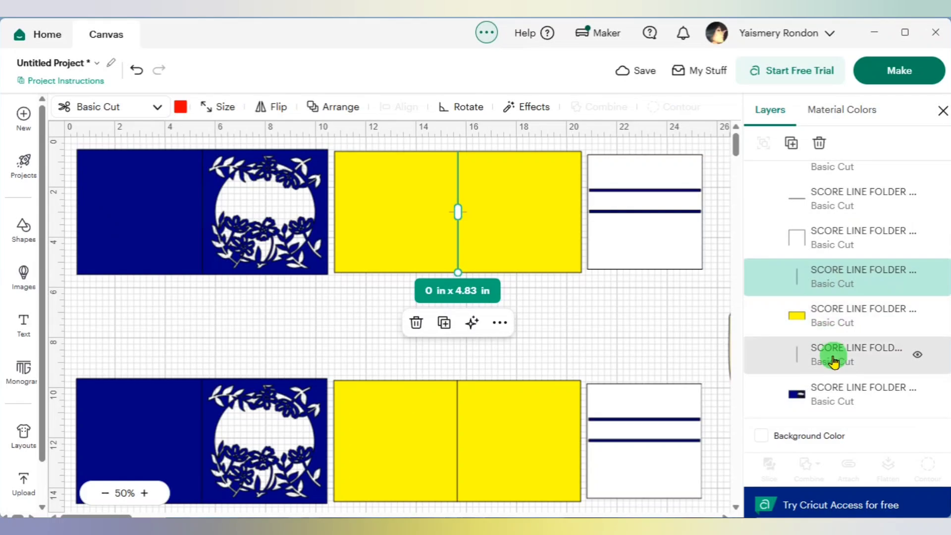
pyautogui.keyDown('shift'); pyautogui.click(834, 361); pyautogui.keyUp('shift')
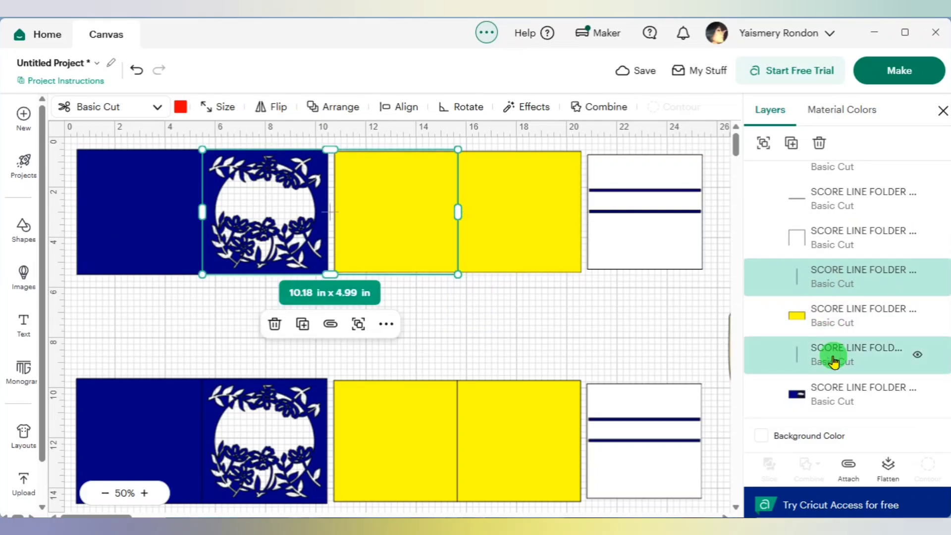
pyautogui.click(144, 106)
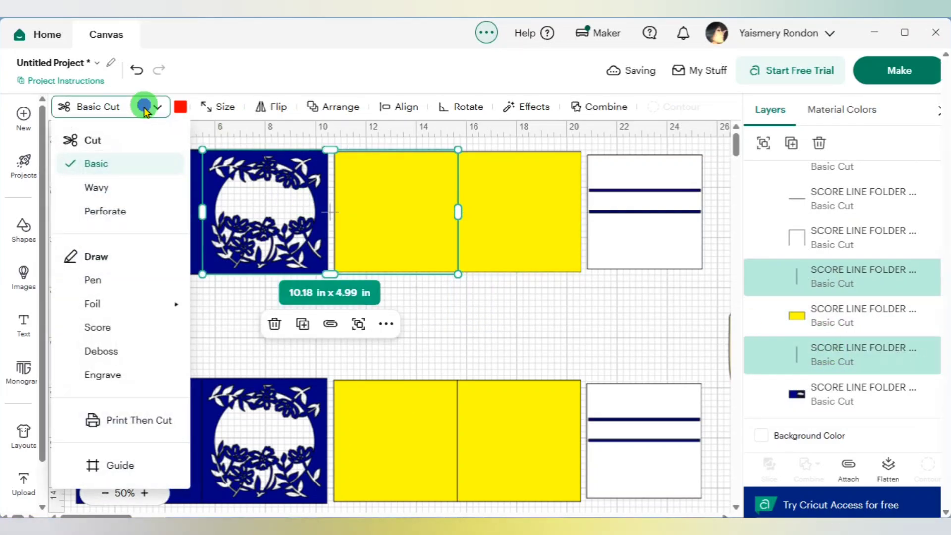
pyautogui.click(121, 329)
pyautogui.click(541, 329)
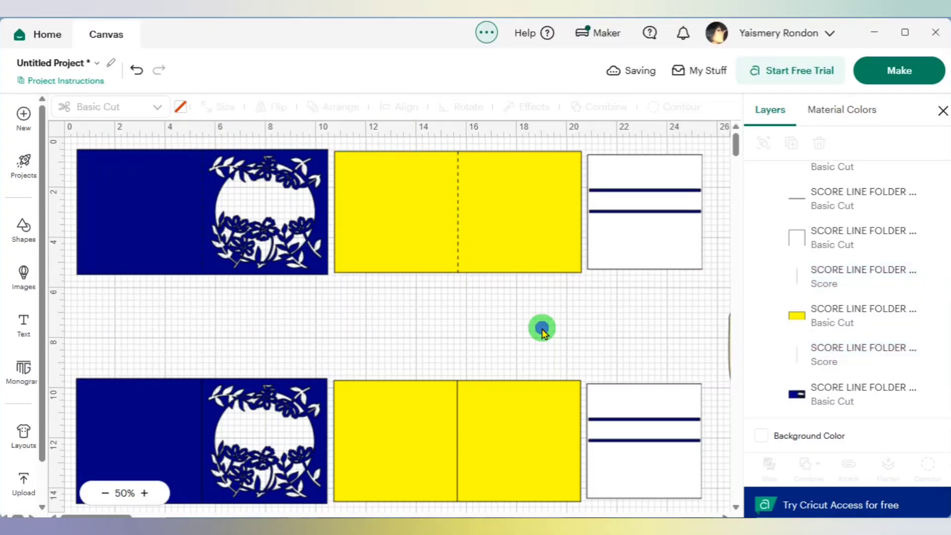
# - Ungroup the upper card set into its separate pieces
pyautogui.click(484, 250)
pyautogui.click(784, 139)
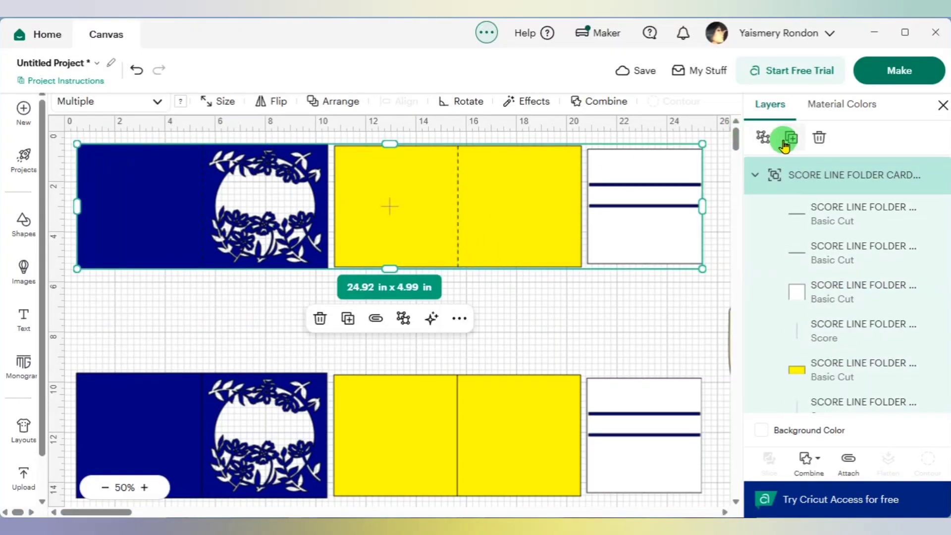
pyautogui.click(761, 138)
pyautogui.click(678, 331)
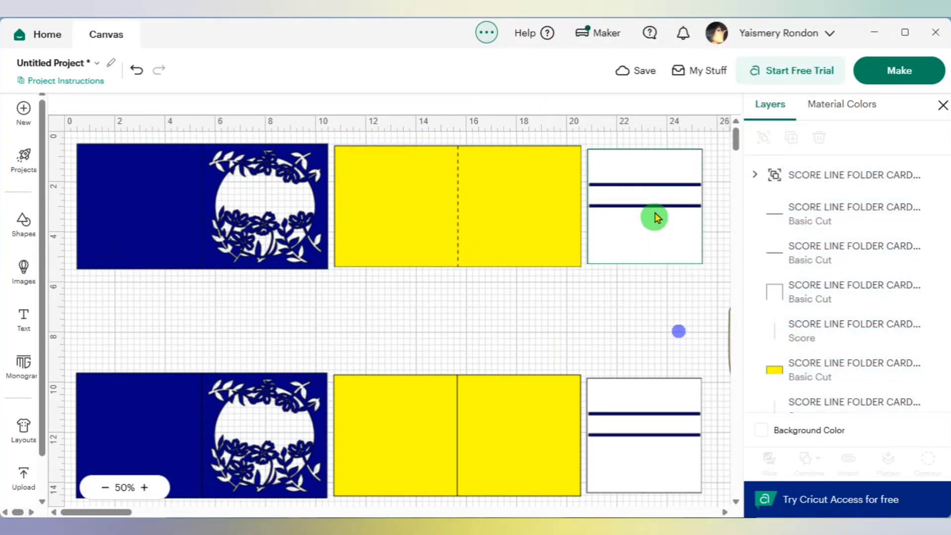
# - Move the upper set's white square away from the two blue bars, onto the lower edge of the yellow panel
pyautogui.click(651, 252)
pyautogui.moveTo(661, 238); pyautogui.dragTo(412, 314)
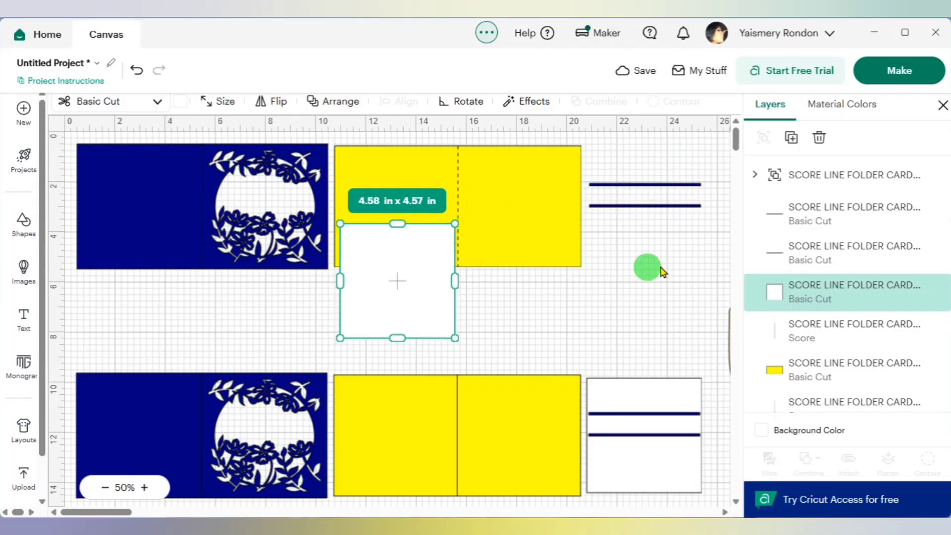
pyautogui.click(666, 266)
# - Group the two loose blue bars and move the group to the empty area just below the upper blue panel
pyautogui.moveTo(612, 164); pyautogui.dragTo(663, 231)
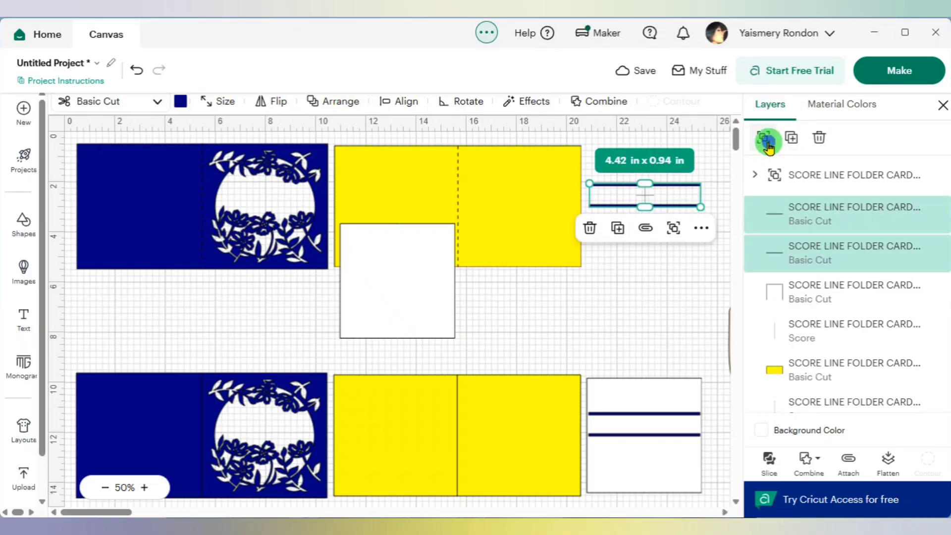
pyautogui.click(764, 139)
pyautogui.click(663, 301)
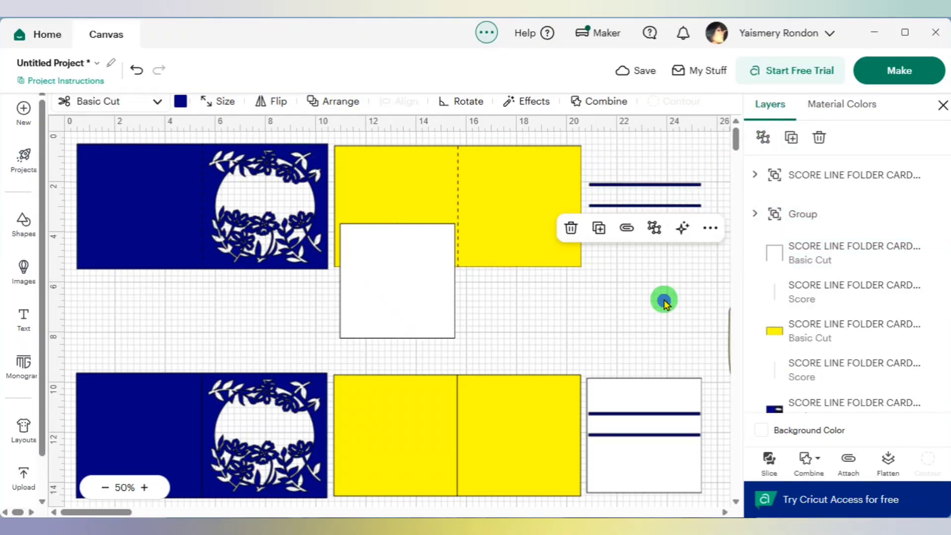
pyautogui.click(656, 190)
pyautogui.moveTo(656, 190); pyautogui.dragTo(158, 292)
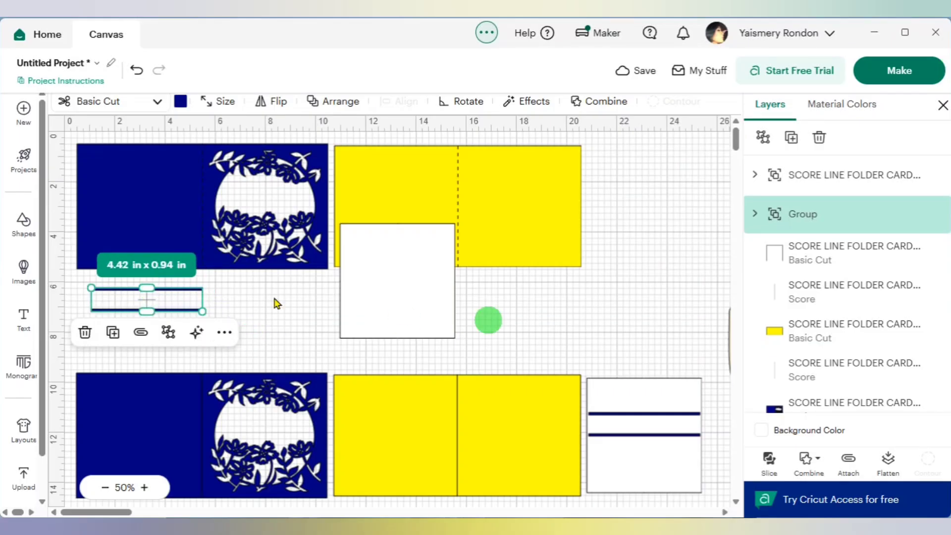
# - Add a text object containing the recipient's first name in capital letters
pyautogui.click(25, 320)
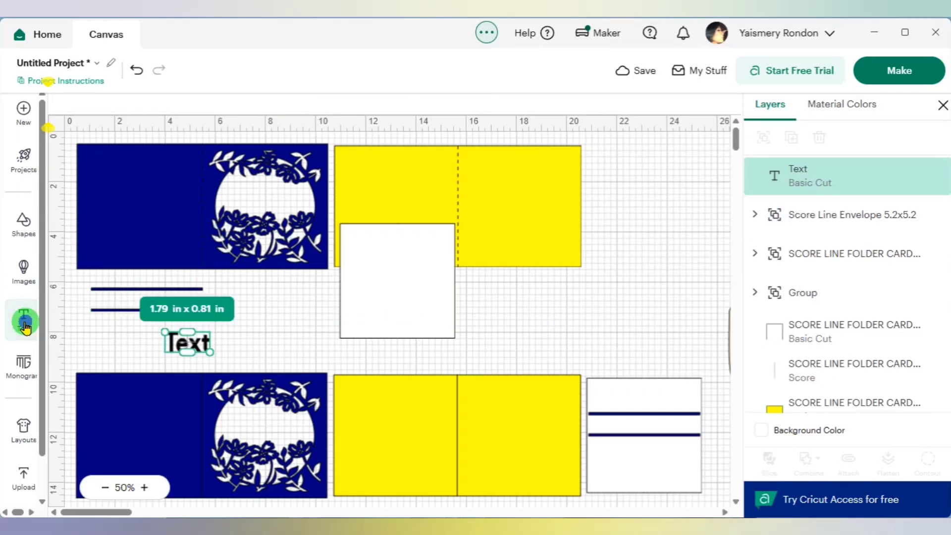
pyautogui.click(186, 347)
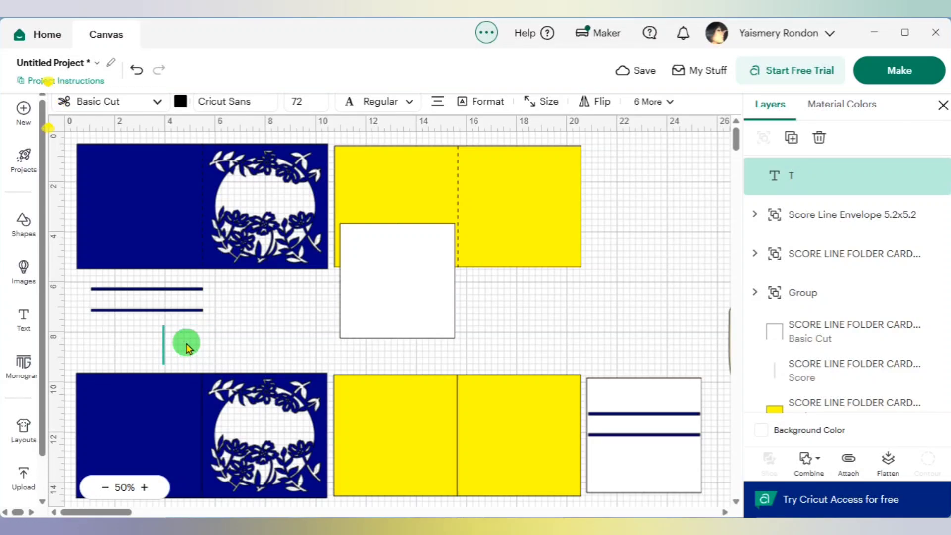
pyautogui.write('SHARON')
# - Set the name text's font to the system font Bree Serif
pyautogui.doubleClick(218, 342)
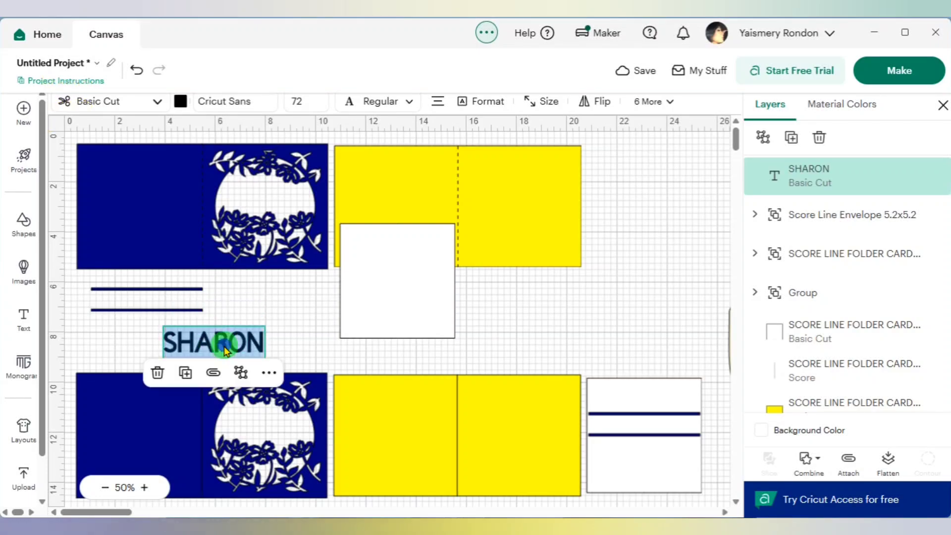
pyautogui.click(252, 104)
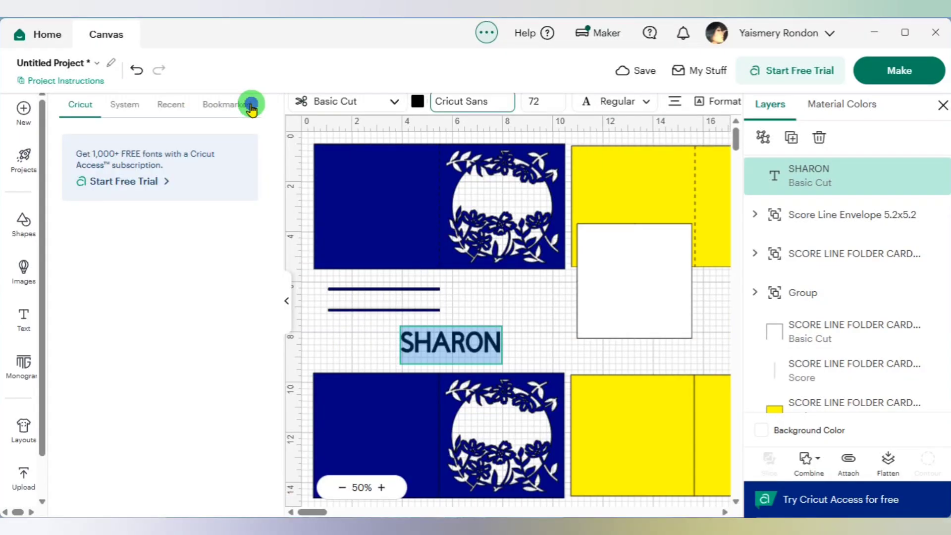
pyautogui.click(126, 111)
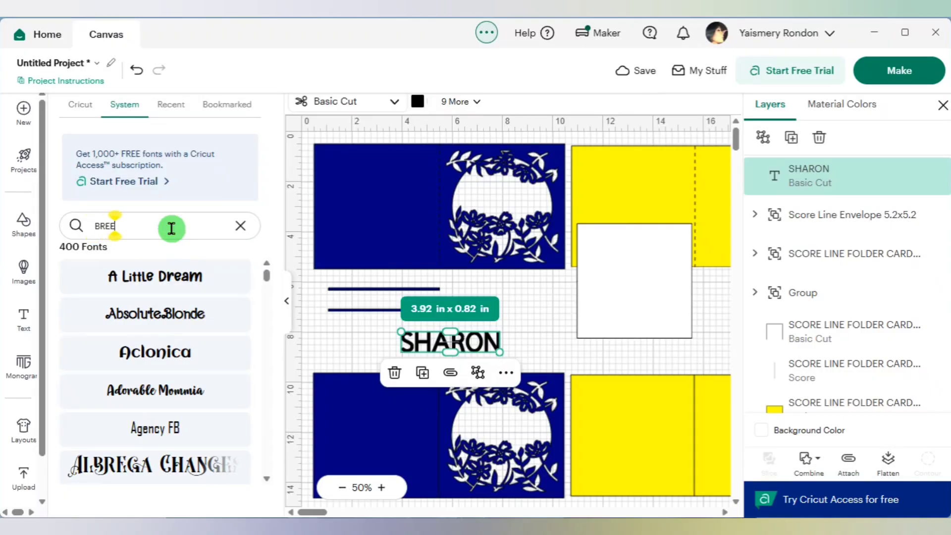
pyautogui.click(172, 229)
pyautogui.write('BREE')
pyautogui.click(172, 284)
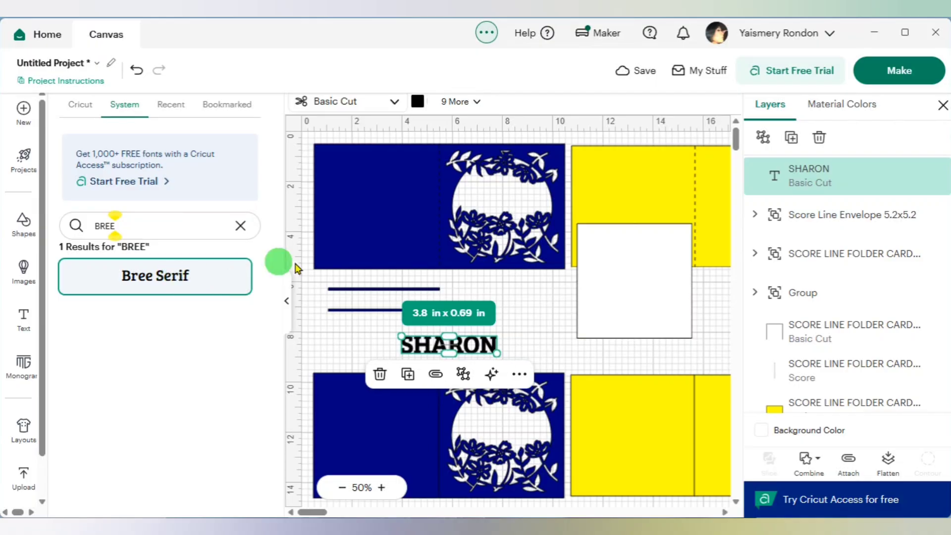
pyautogui.click(286, 299)
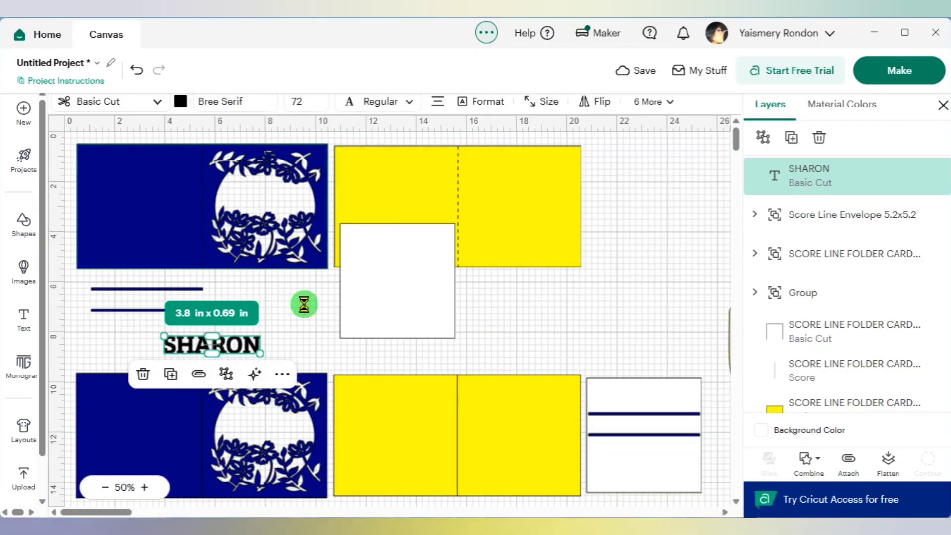
pyautogui.click(304, 306)
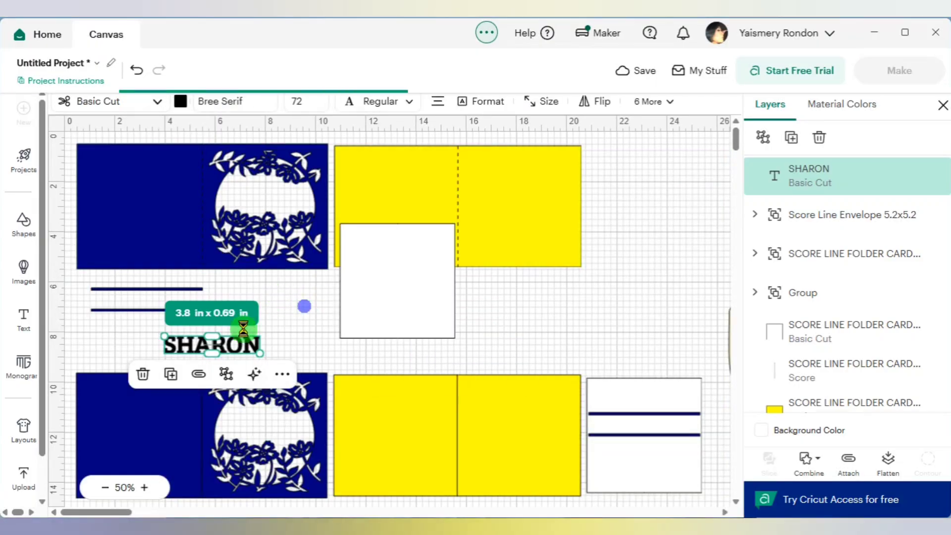
pyautogui.click(285, 346)
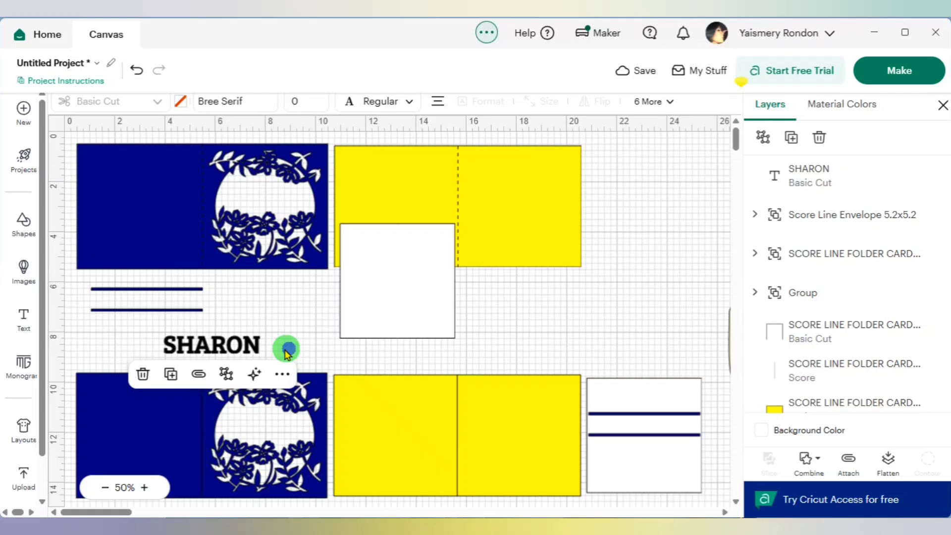
# - Move the name text between the two grouped blue bars and fine-tune its position at 125% zoom
pyautogui.click(245, 349)
pyautogui.moveTo(232, 352); pyautogui.dragTo(169, 308)
pyautogui.click(144, 487)
pyautogui.click(144, 487)
pyautogui.click(144, 487)
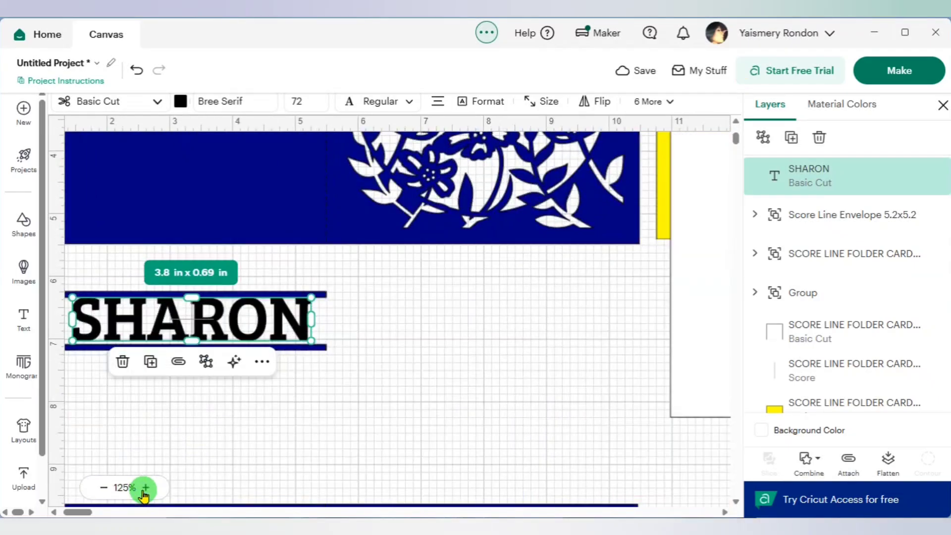
pyautogui.moveTo(79, 512); pyautogui.dragTo(72, 512)
pyautogui.moveTo(244, 331); pyautogui.dragTo(240, 331)
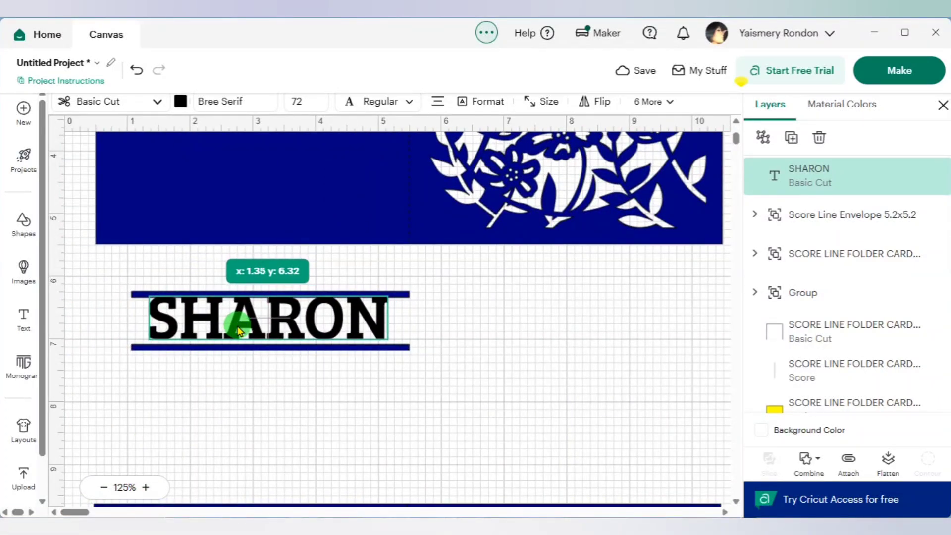
pyautogui.click(545, 349)
# - Unlock the name text's proportions and increase only its height to about 0.78 in so the letters touch both bars
pyautogui.click(356, 328)
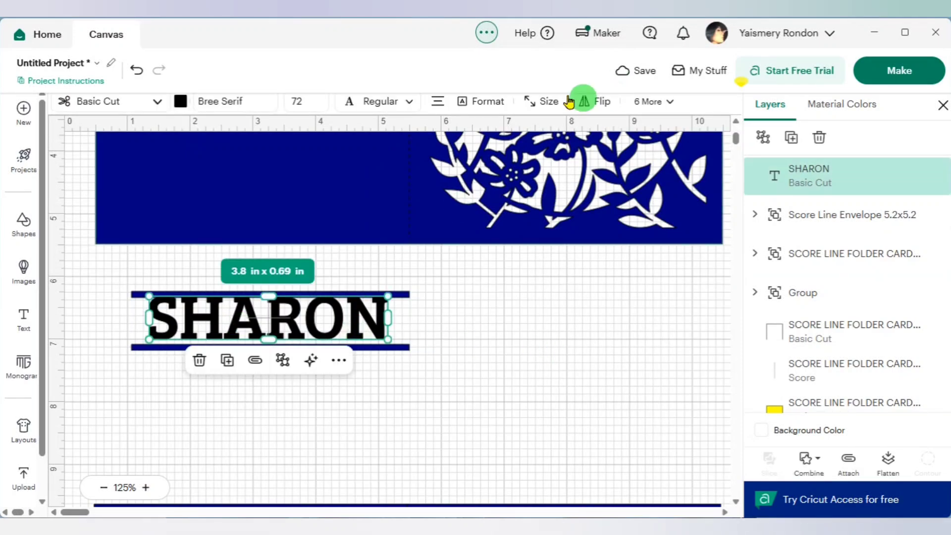
pyautogui.click(536, 101)
pyautogui.click(540, 163)
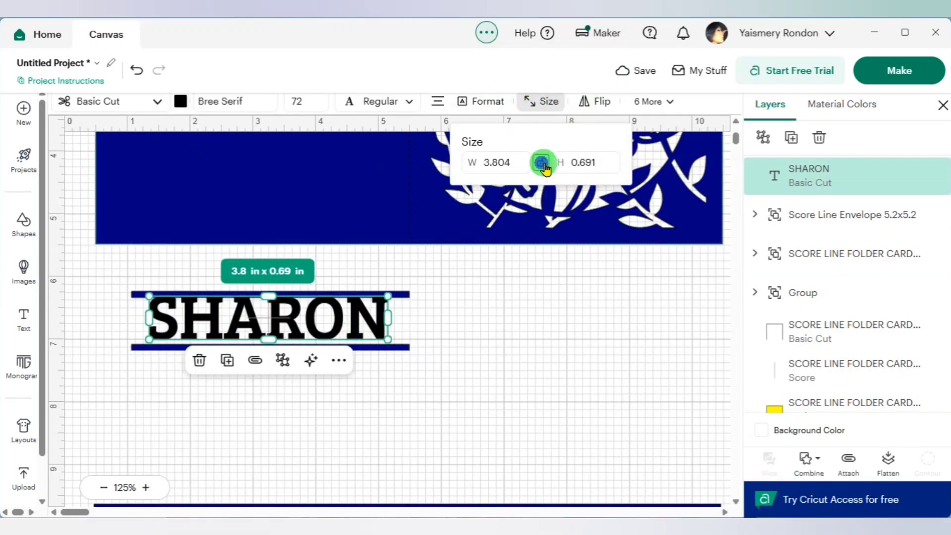
pyautogui.click(610, 160)
pyautogui.click(610, 159)
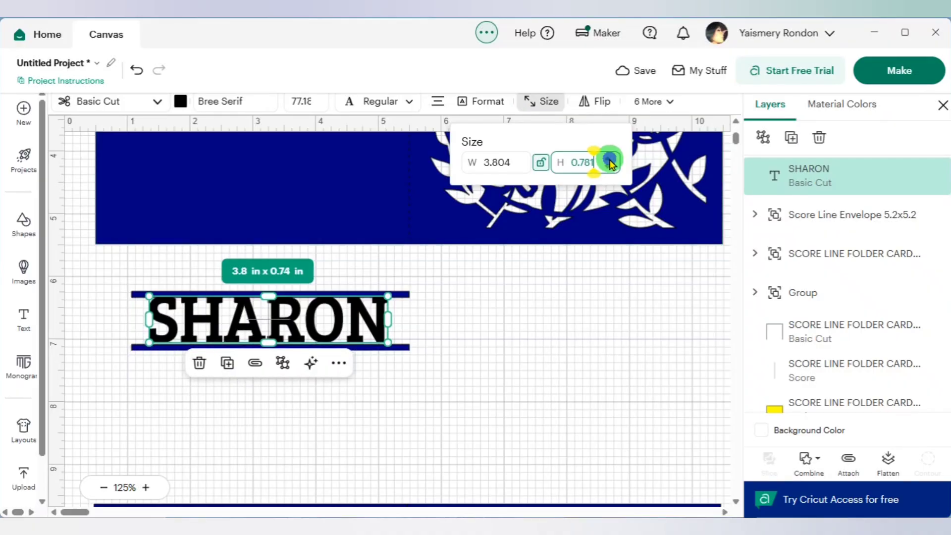
pyautogui.click(611, 159)
pyautogui.click(548, 331)
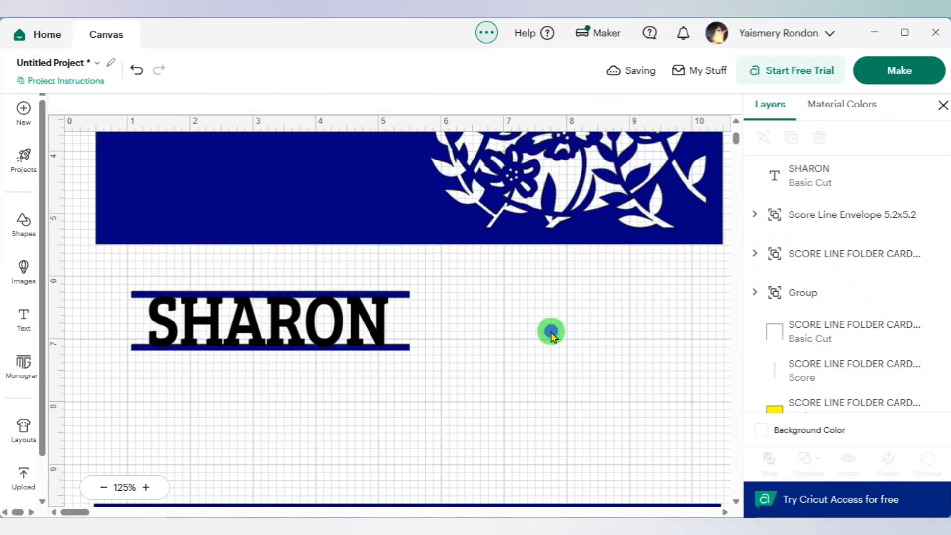
# - Center the name text and the blue bar group on each other
pyautogui.moveTo(471, 399); pyautogui.dragTo(149, 278)
pyautogui.click(410, 103)
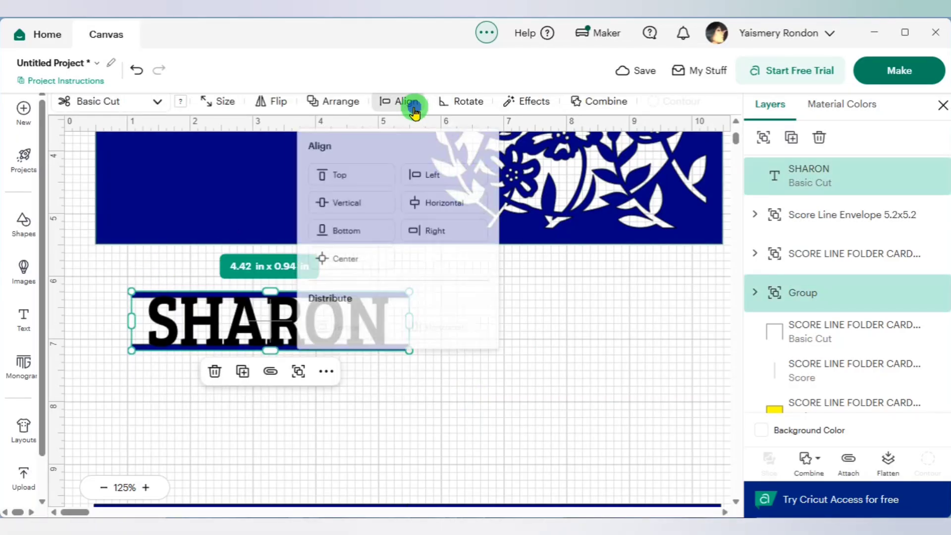
pyautogui.click(346, 263)
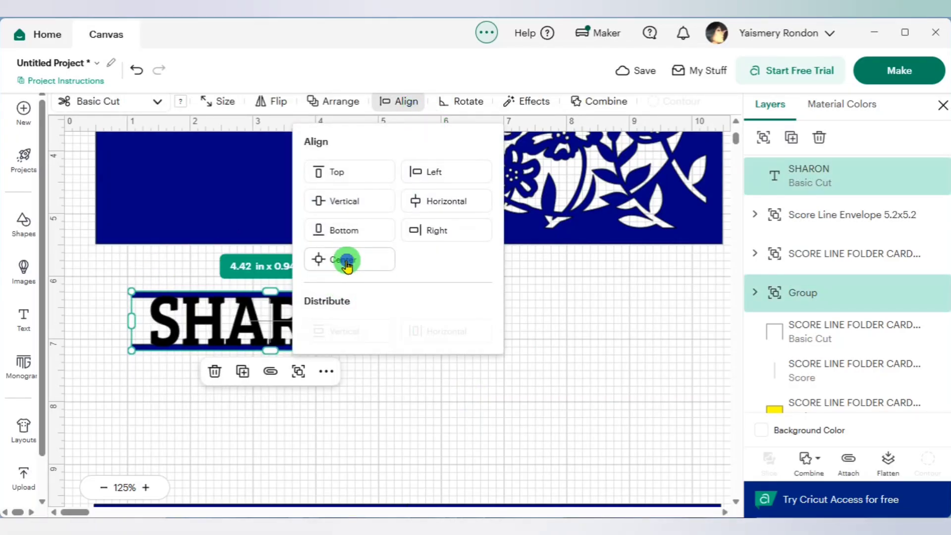
# - Weld the name text and the blue bar group into one shape
pyautogui.click(534, 376)
pyautogui.moveTo(388, 374); pyautogui.dragTo(112, 276)
pyautogui.click(818, 467)
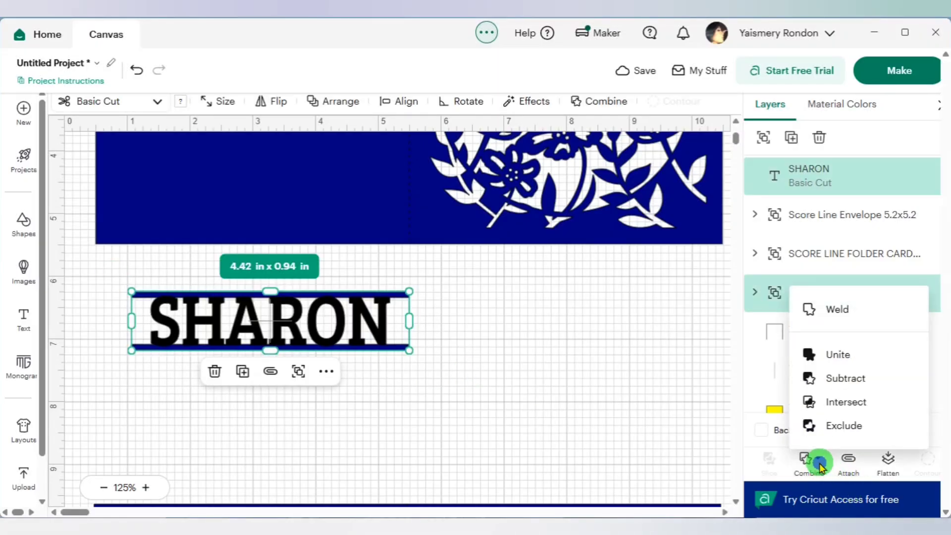
pyautogui.click(838, 310)
pyautogui.click(583, 341)
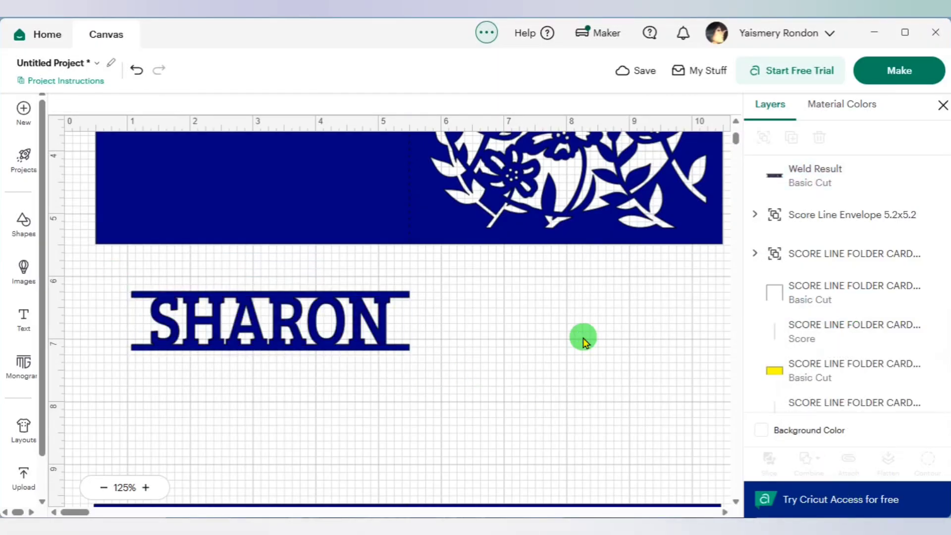
# - Move the welded name from below the card onto the round opening in the floral cover
pyautogui.scroll(5, 323, 361)
pyautogui.scroll(-3, 304, 402)
pyautogui.click(366, 405)
pyautogui.moveTo(366, 405); pyautogui.dragTo(659, 163)
pyautogui.scroll(3, 654, 177)
pyautogui.click(614, 307)
pyautogui.click(613, 300)
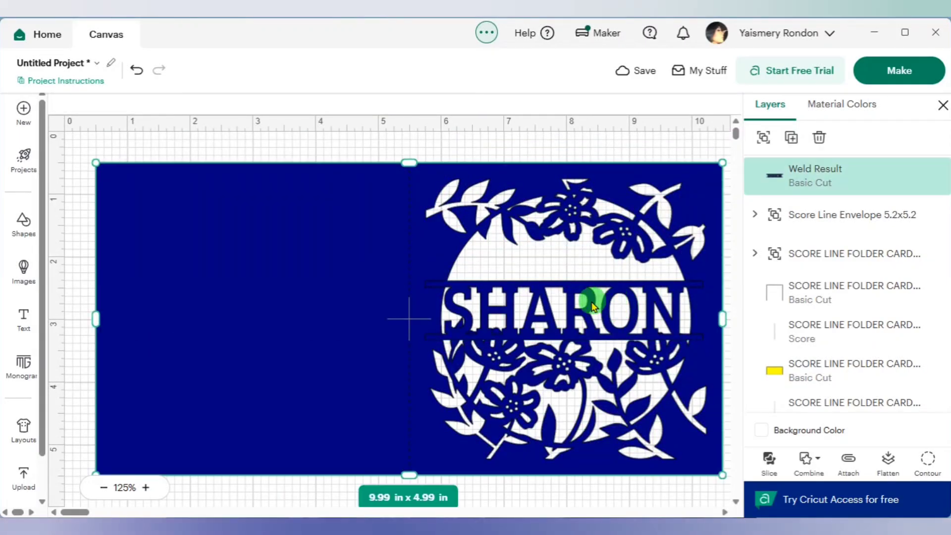
pyautogui.moveTo(591, 302); pyautogui.dragTo(588, 296)
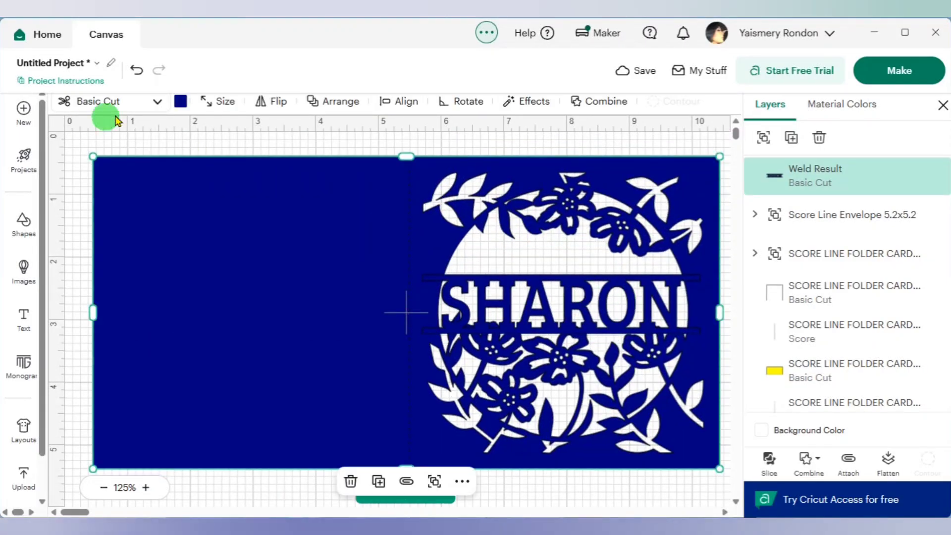
pyautogui.click(140, 73)
# - Raise the welded name within the round opening and scale it proportionally to about 4.08 x 0.87 in
pyautogui.click(541, 298)
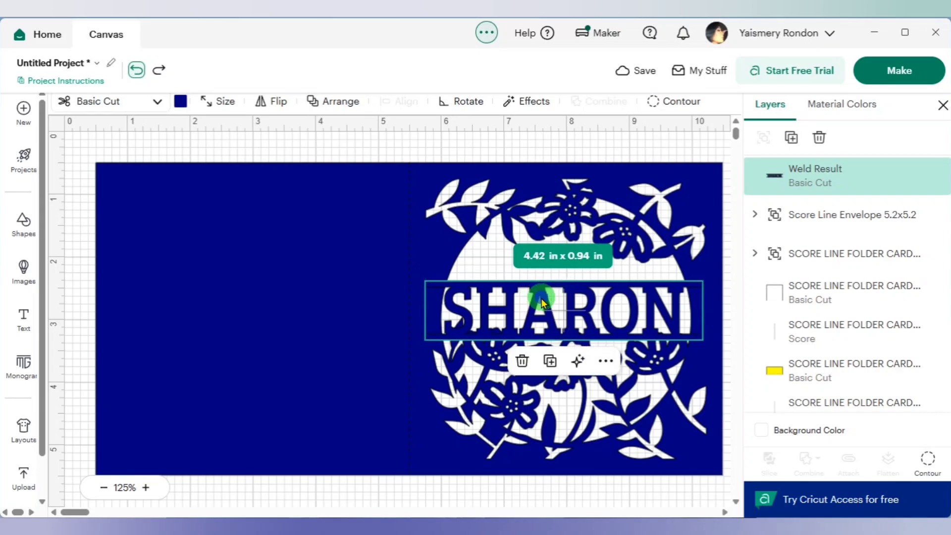
pyautogui.moveTo(542, 299); pyautogui.dragTo(542, 273)
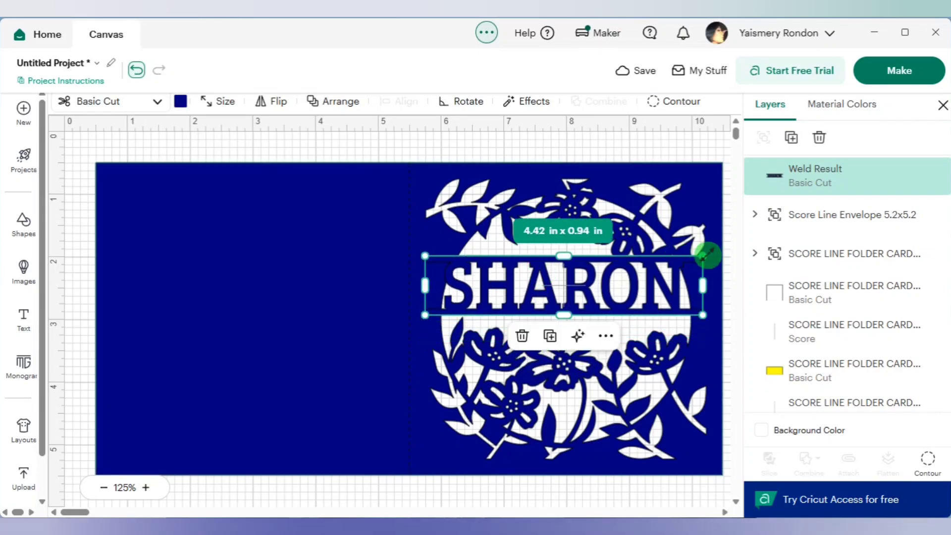
pyautogui.moveTo(707, 255); pyautogui.dragTo(695, 258)
pyautogui.click(472, 280)
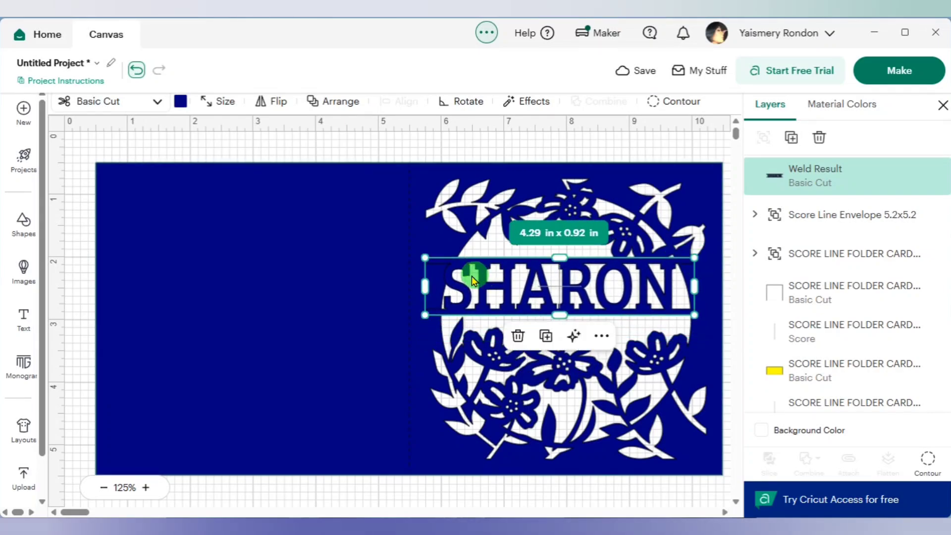
pyautogui.moveTo(425, 257); pyautogui.dragTo(439, 260)
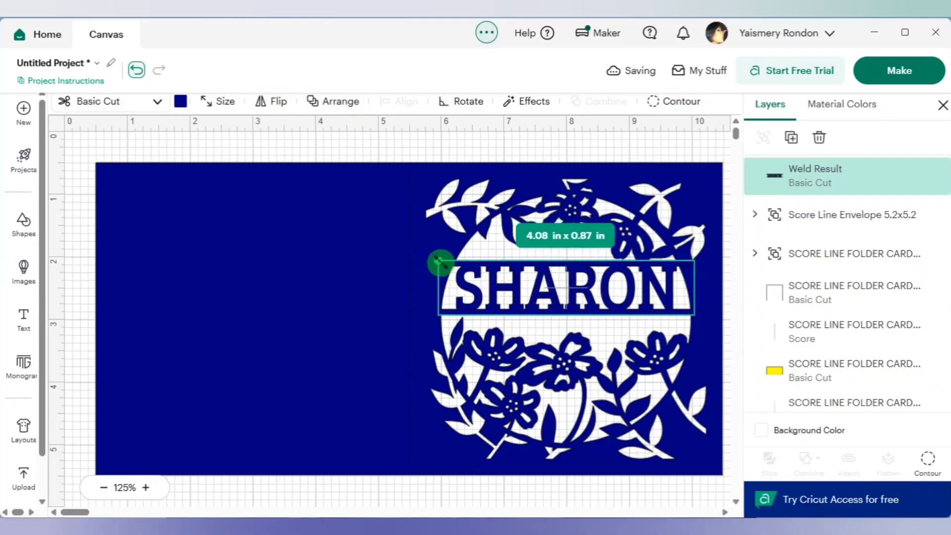
# - Lower the welded name slightly in the opening and stretch its height to about 1.03 in
pyautogui.click(556, 296)
pyautogui.moveTo(556, 294); pyautogui.dragTo(554, 305)
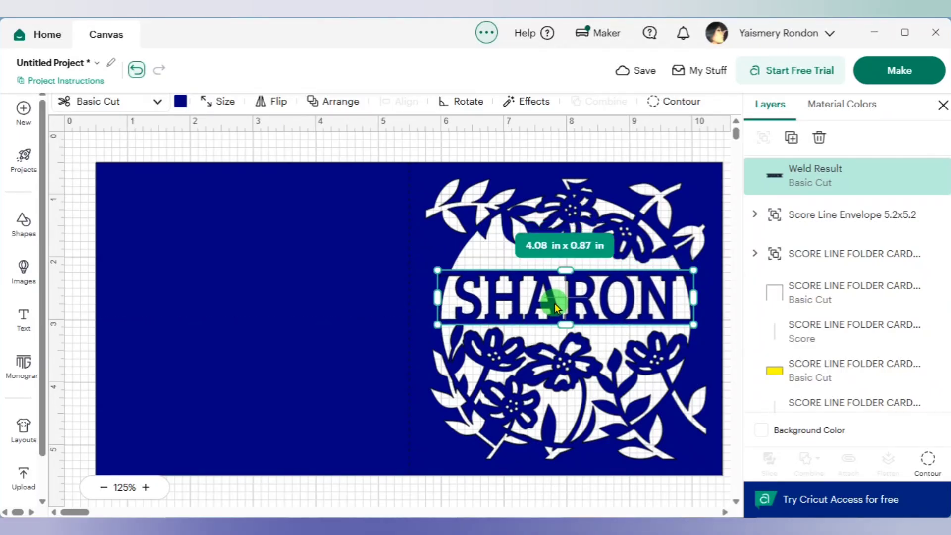
pyautogui.moveTo(565, 269); pyautogui.dragTo(564, 262)
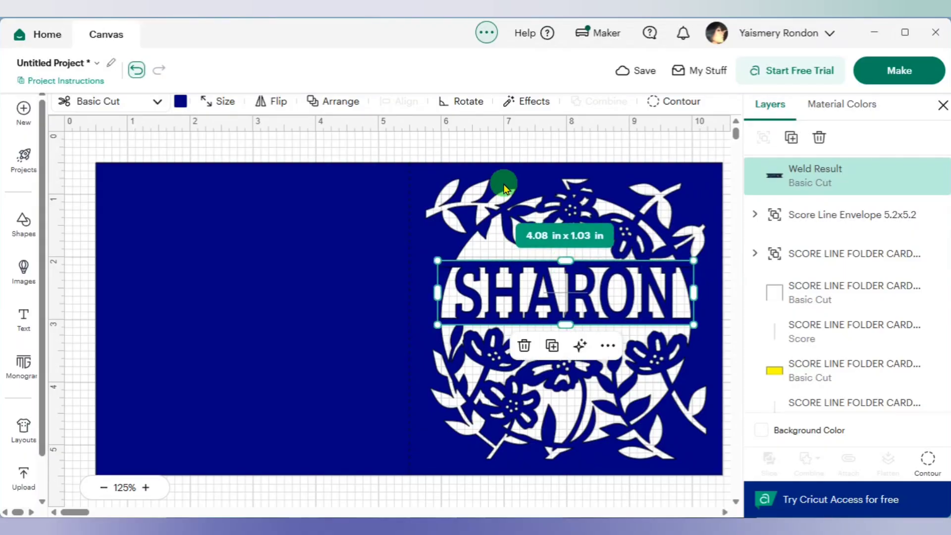
pyautogui.click(518, 156)
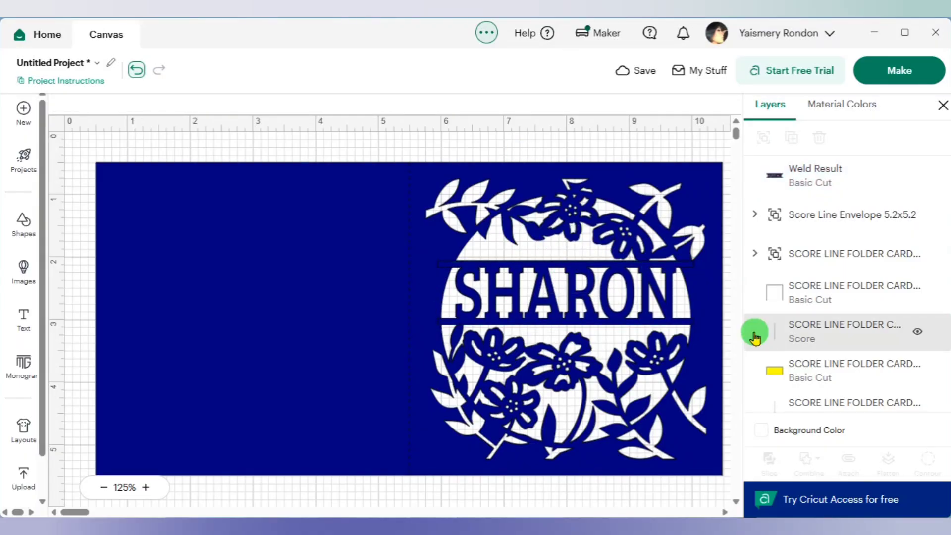
# - Weld the name shape to the blue floral card base
pyautogui.click(639, 319)
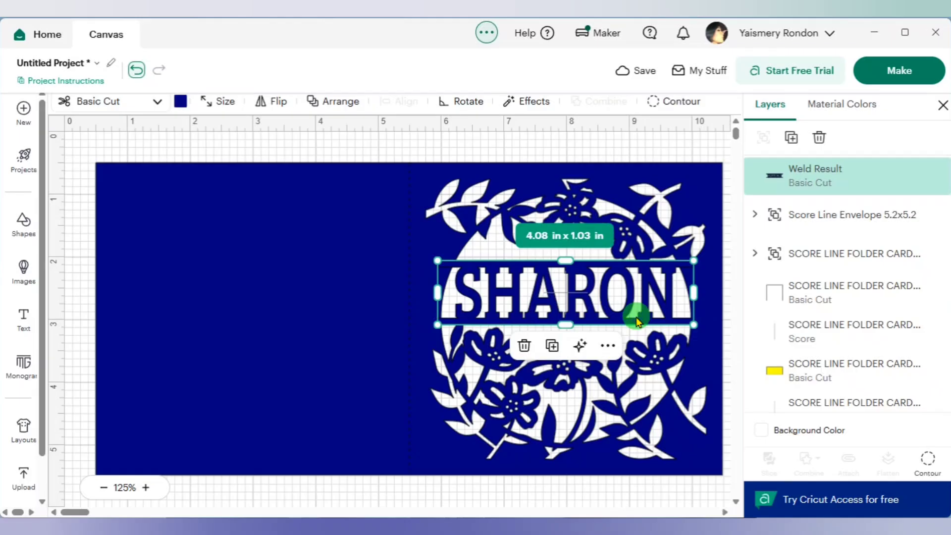
pyautogui.scroll(-2, 857, 302)
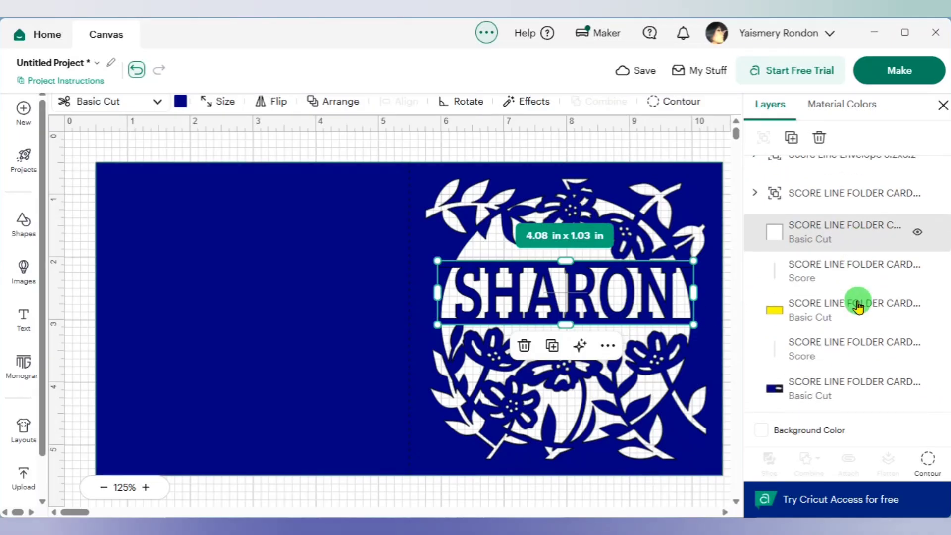
pyautogui.keyDown('shift'); pyautogui.click(836, 392); pyautogui.keyUp('shift')
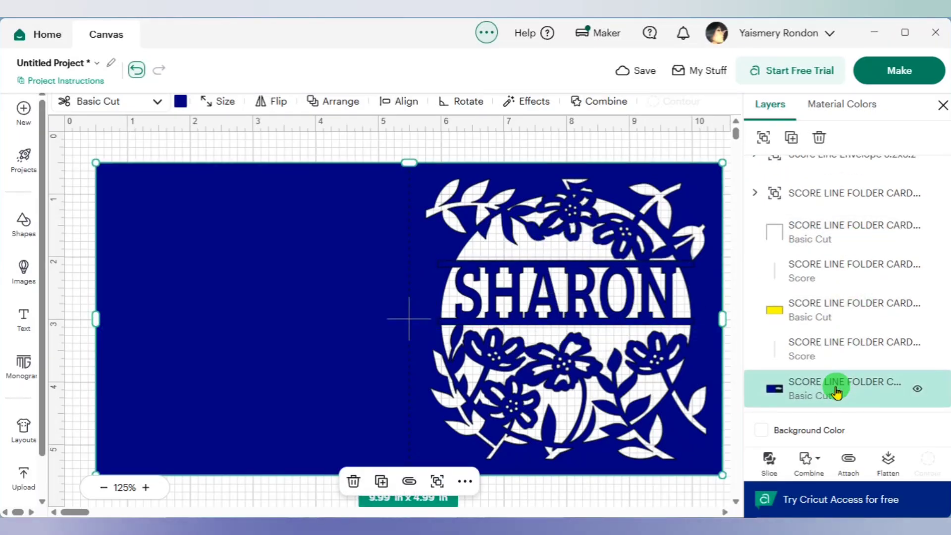
pyautogui.click(818, 465)
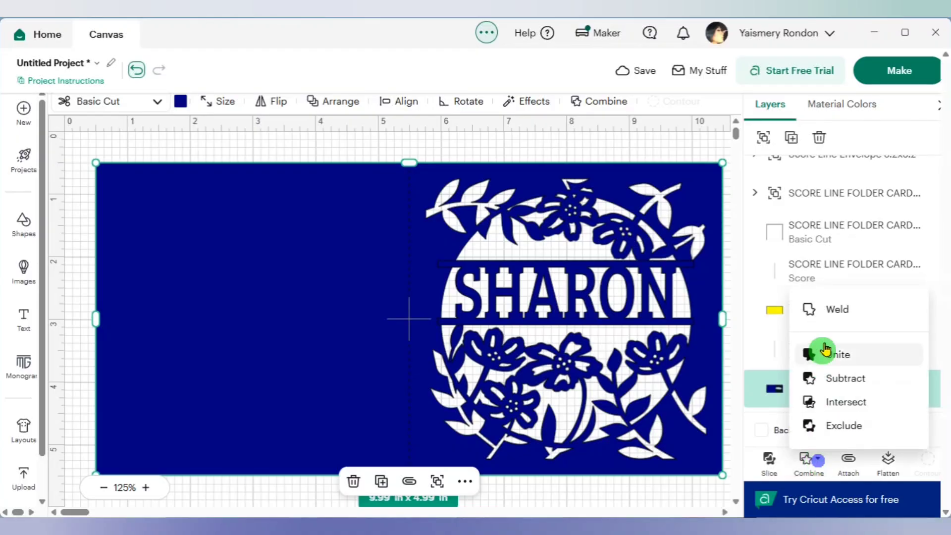
pyautogui.click(839, 311)
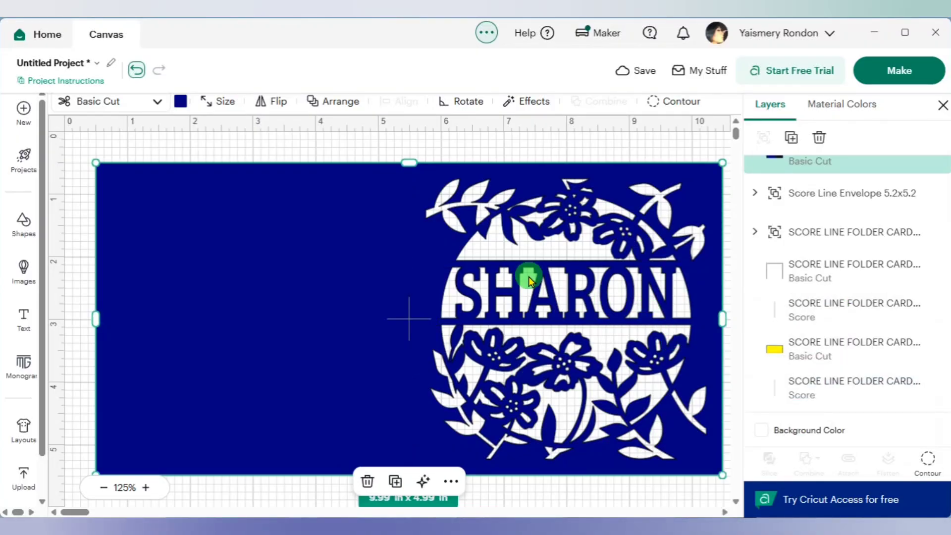
# - Send the welded blue card to the back and attach its center score line to it
pyautogui.rightClick(506, 268)
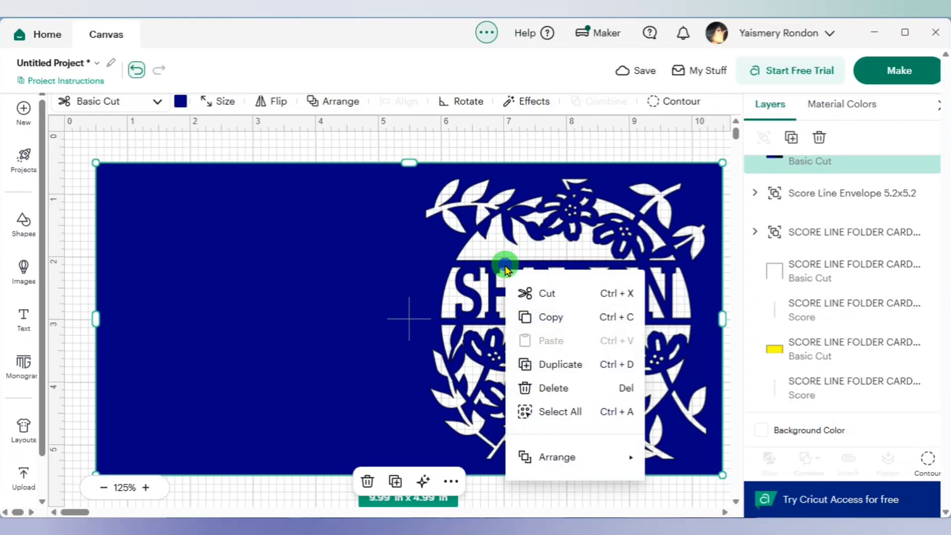
pyautogui.moveTo(565, 459)
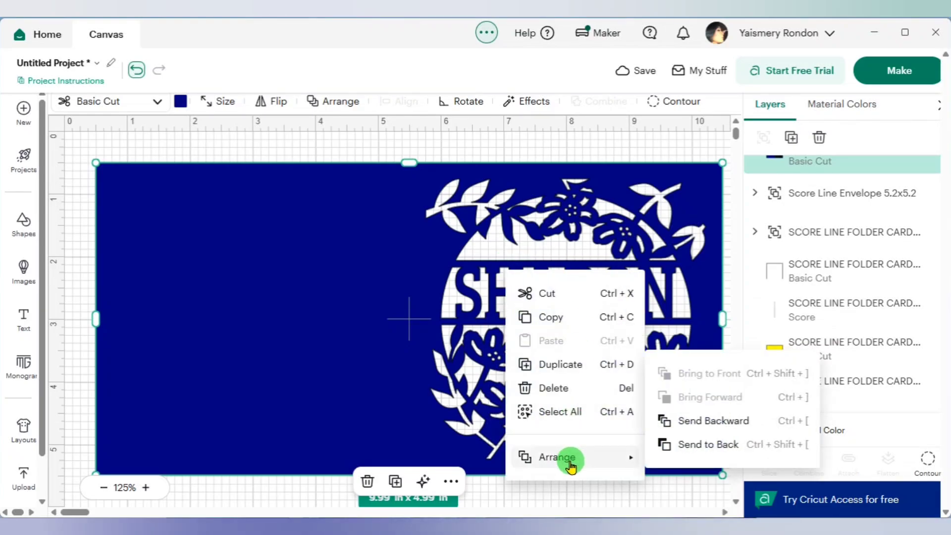
pyautogui.click(711, 443)
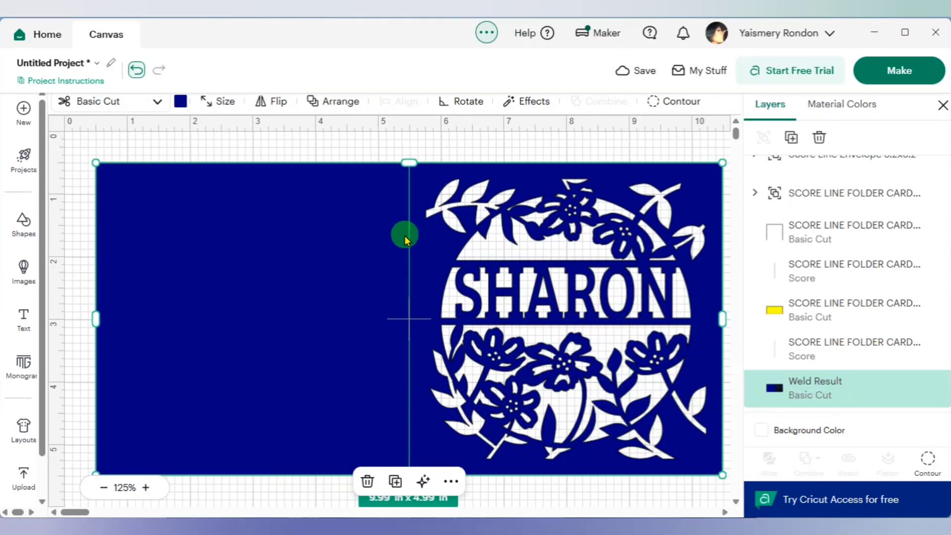
pyautogui.moveTo(279, 148); pyautogui.dragTo(461, 284)
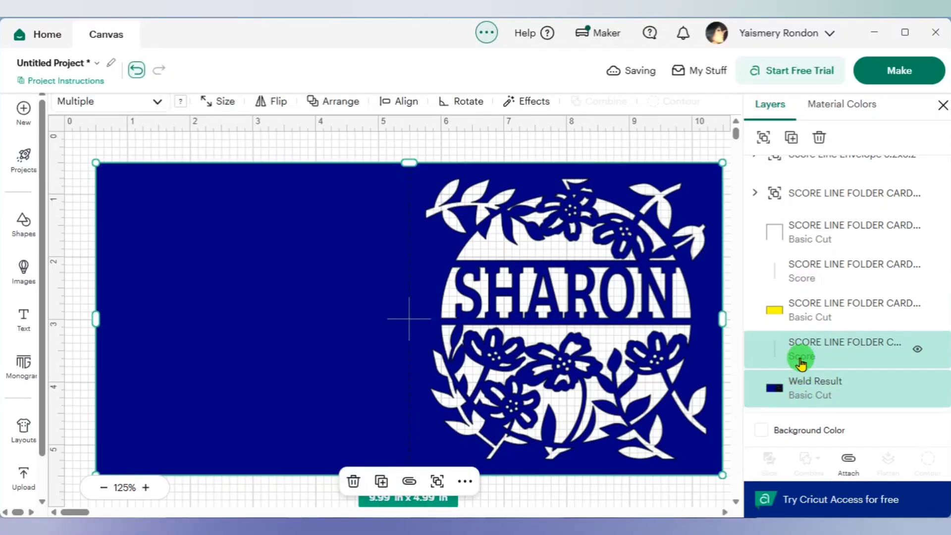
pyautogui.click(848, 458)
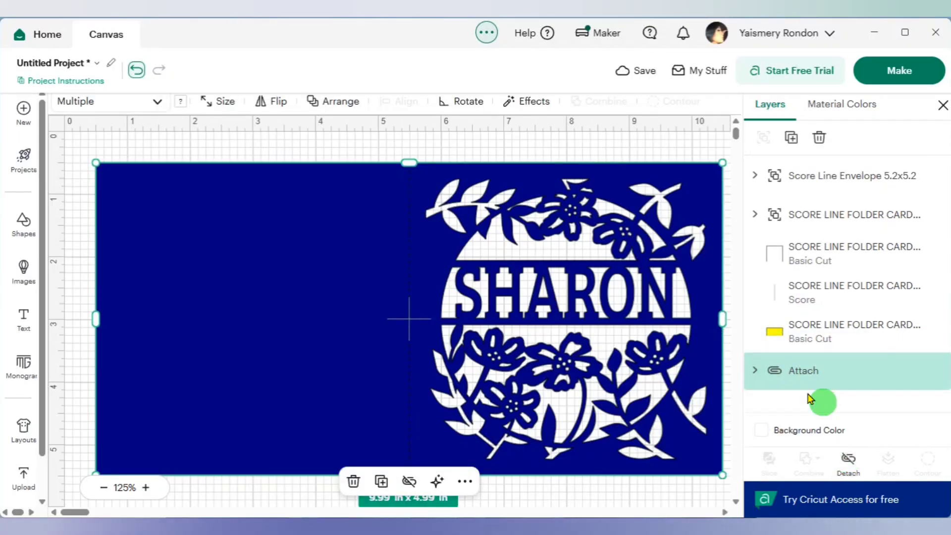
# - Move the loose white square onto the plain left half of the personalized blue card
pyautogui.click(103, 490)
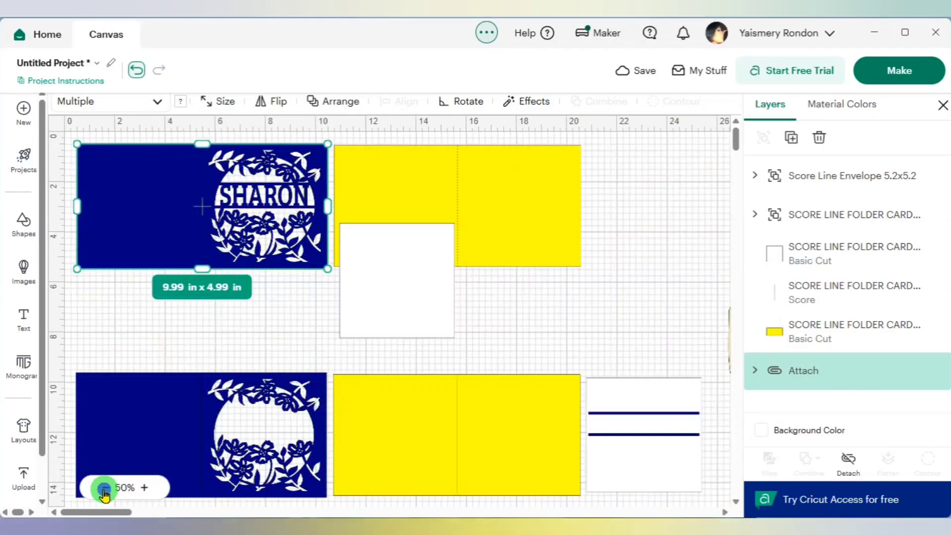
pyautogui.moveTo(418, 299); pyautogui.dragTo(166, 213)
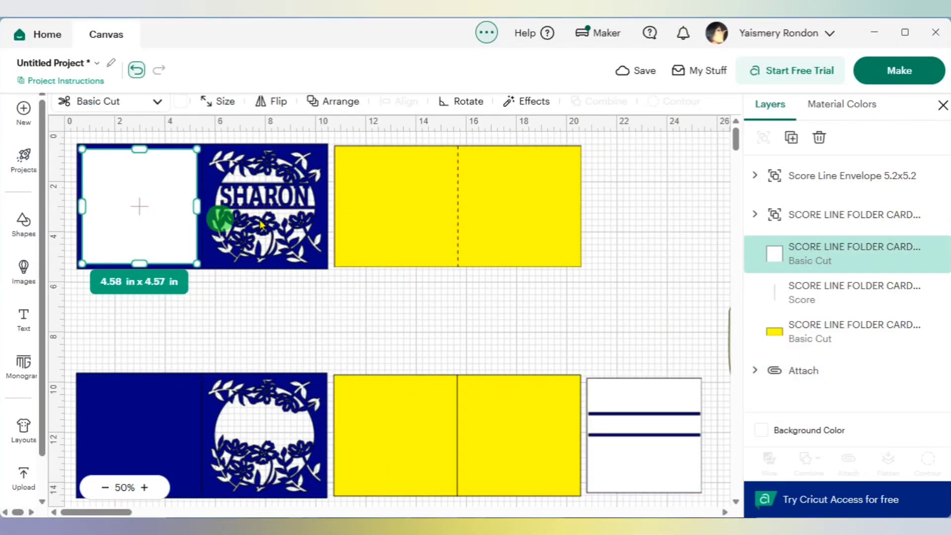
pyautogui.click(625, 251)
# - Attach the dashed score line to the upper yellow panel
pyautogui.moveTo(422, 173); pyautogui.dragTo(426, 154)
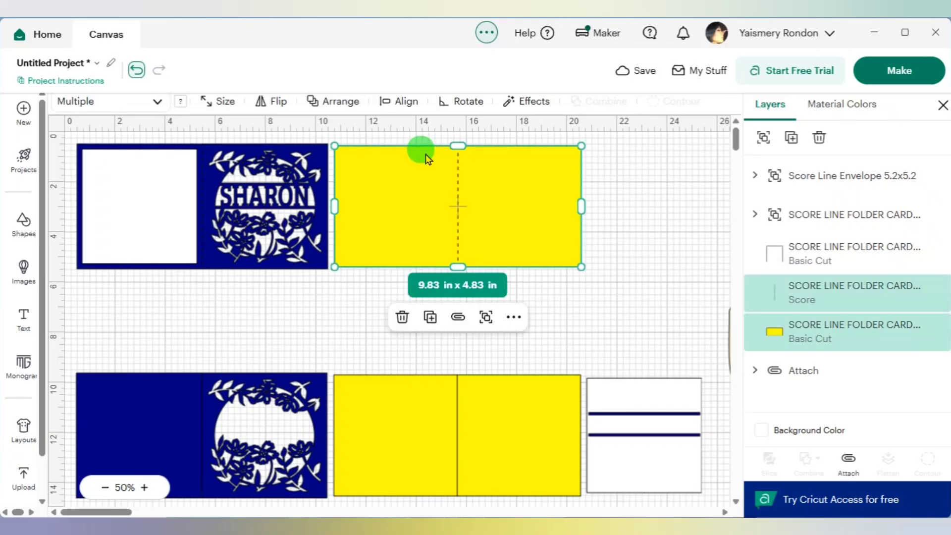
pyautogui.click(848, 459)
pyautogui.click(755, 292)
# - Move the attached yellow panel over the personalized blue card and send it to the back
pyautogui.moveTo(520, 229); pyautogui.dragTo(280, 239)
pyautogui.rightClick(450, 246)
pyautogui.moveTo(504, 433)
pyautogui.click(619, 418)
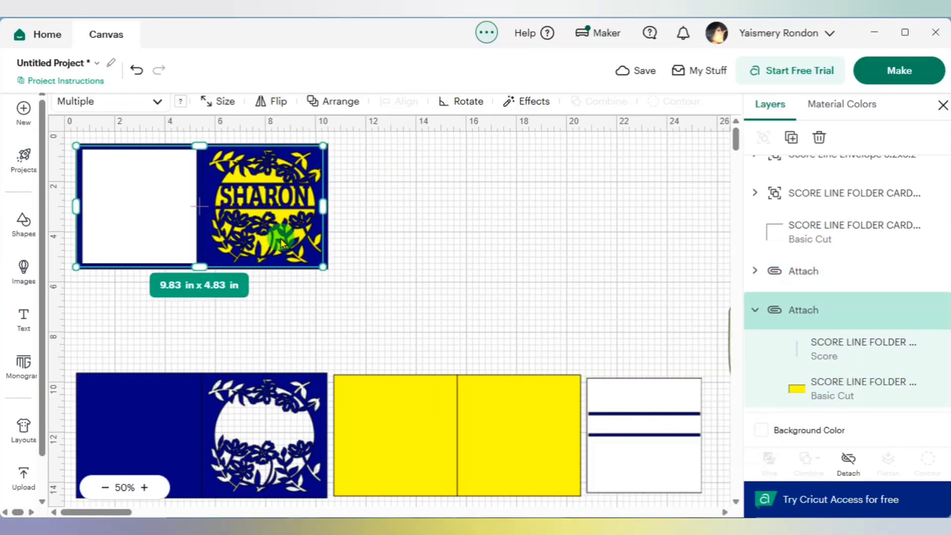
pyautogui.click(462, 247)
# - Move the group of unpersonalized card pieces up to sit just below the personalized card
pyautogui.scroll(-4, 448, 321)
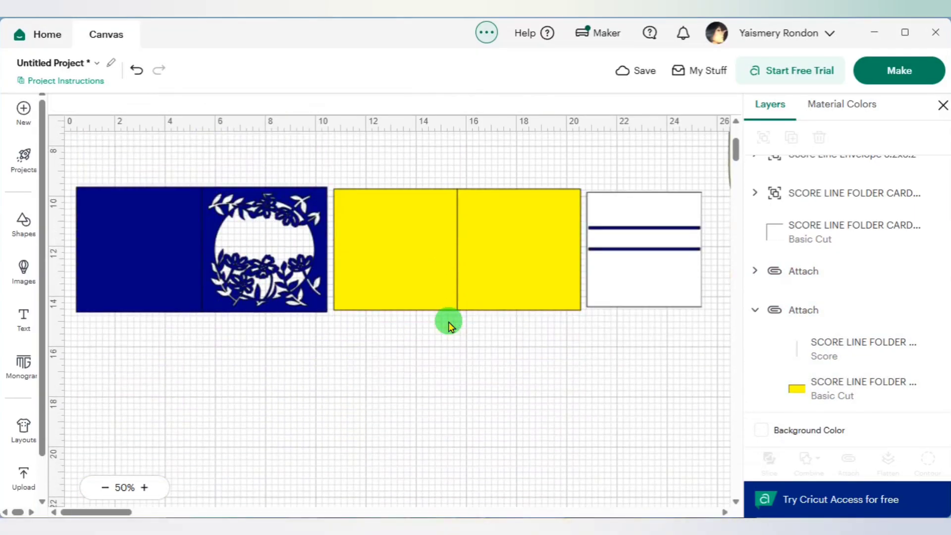
pyautogui.scroll(2, 447, 321)
pyautogui.click(459, 345)
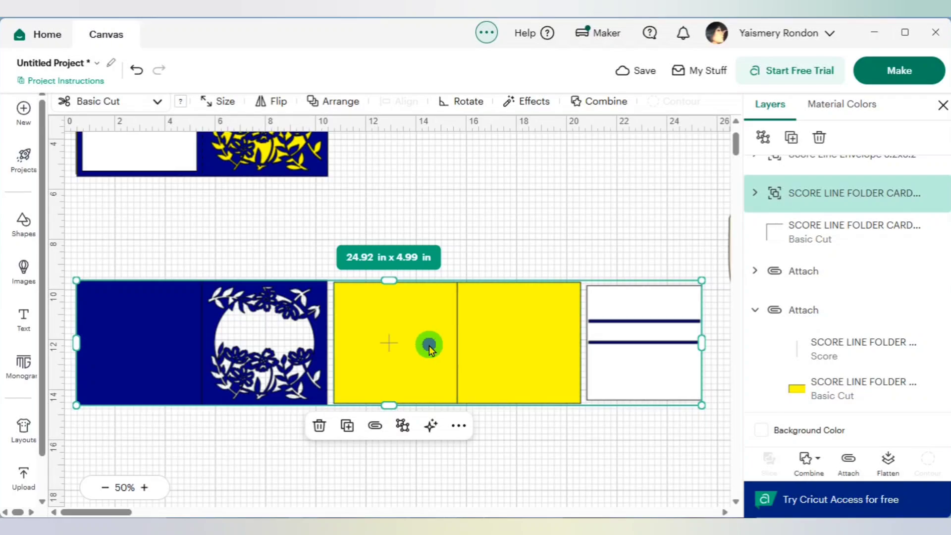
pyautogui.moveTo(429, 345); pyautogui.dragTo(426, 251)
pyautogui.click(520, 405)
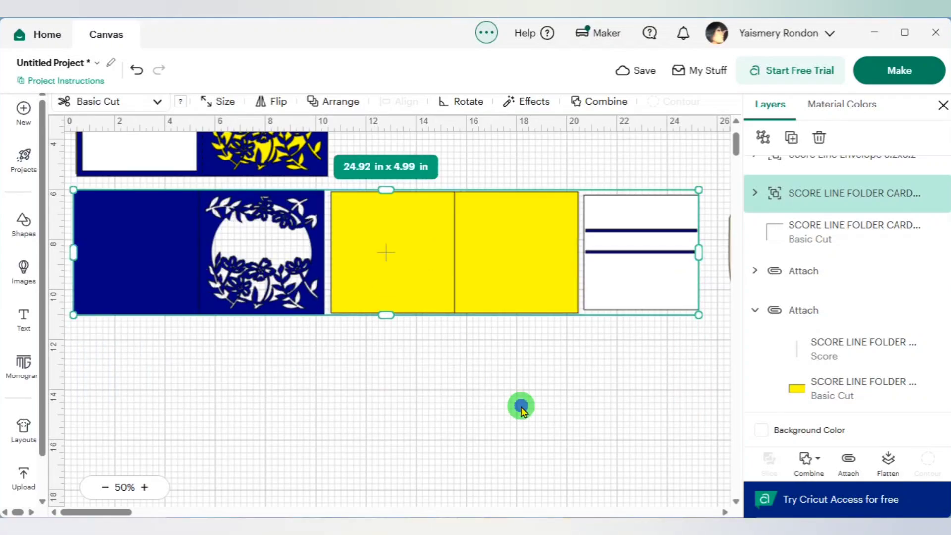
pyautogui.click(524, 299)
pyautogui.scroll(2, 524, 301)
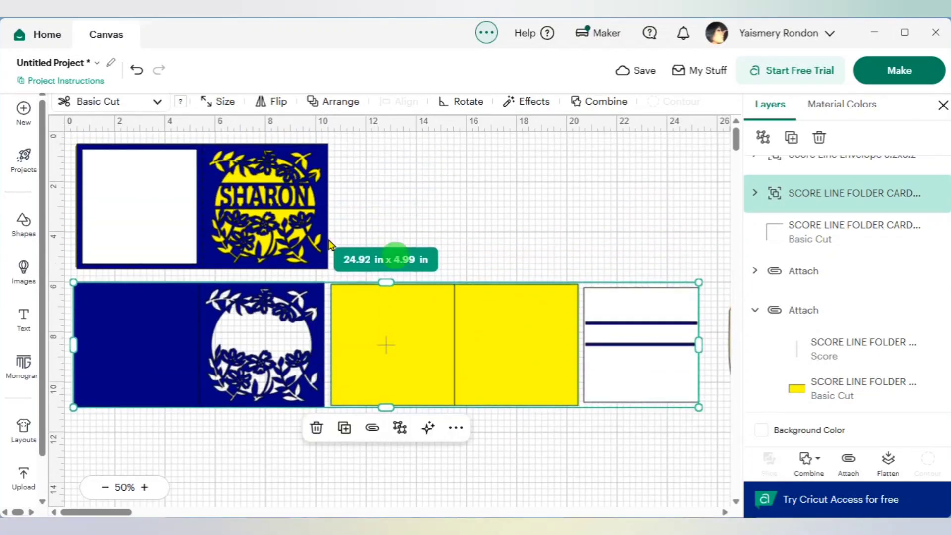
# - Ungroup the row of unpersonalized card pieces
pyautogui.click(482, 361)
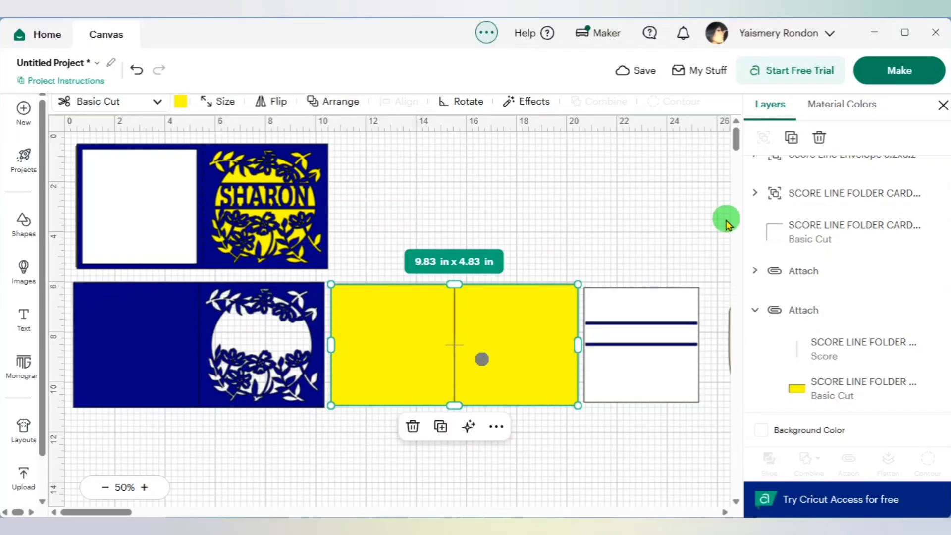
pyautogui.click(634, 250)
pyautogui.click(635, 329)
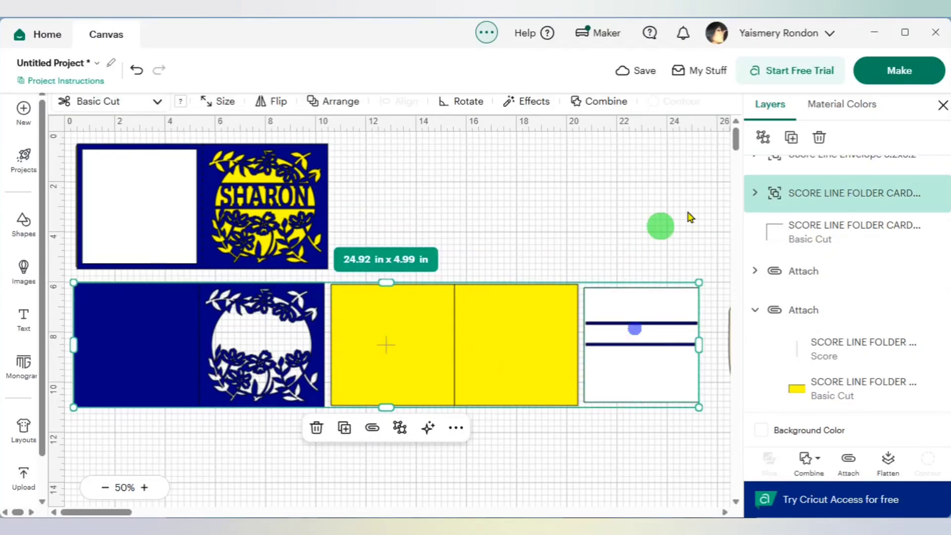
pyautogui.click(767, 144)
pyautogui.click(678, 225)
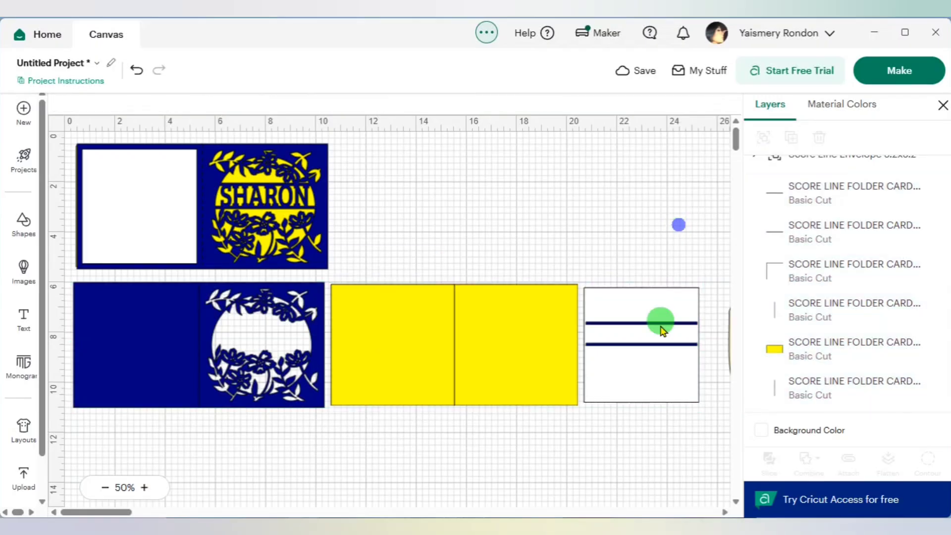
# - Delete the upper blue bar from the white square in the unpersonalized set
pyautogui.click(664, 331)
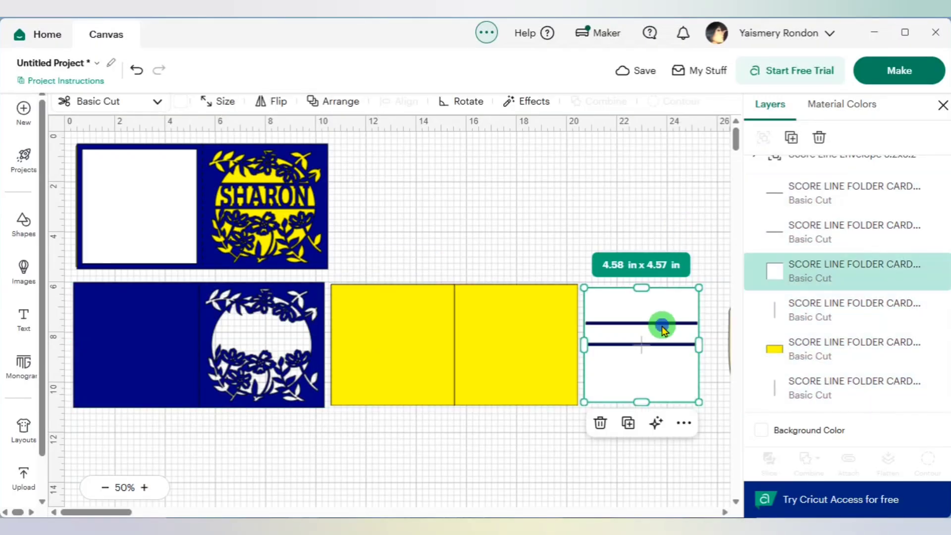
pyautogui.click(801, 201)
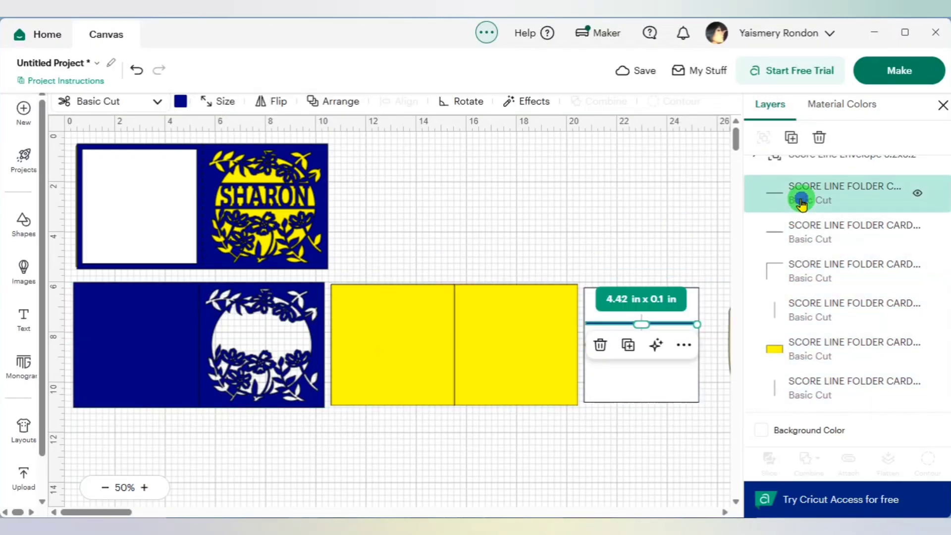
pyautogui.click(600, 345)
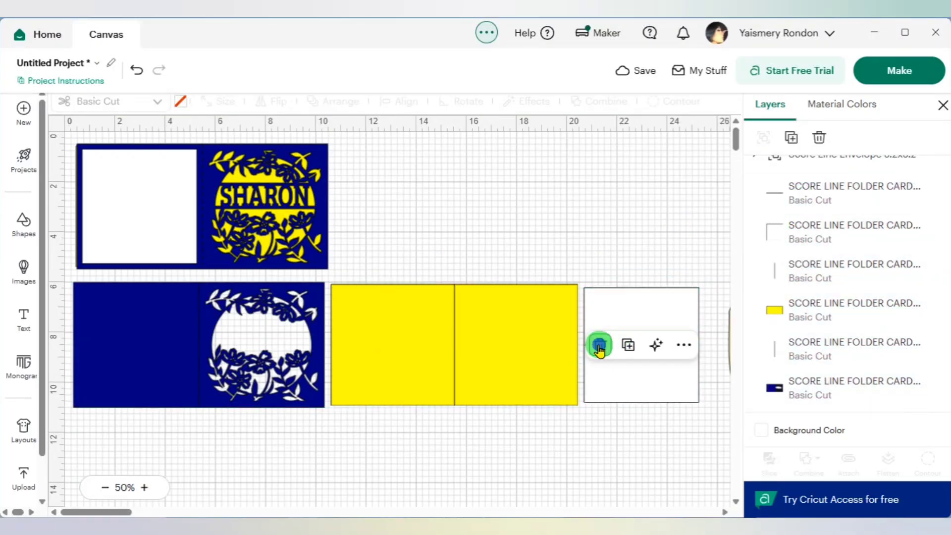
# - Delete the remaining blue bar across the middle of the white square in the unpersonalized set
pyautogui.click(812, 201)
pyautogui.click(602, 366)
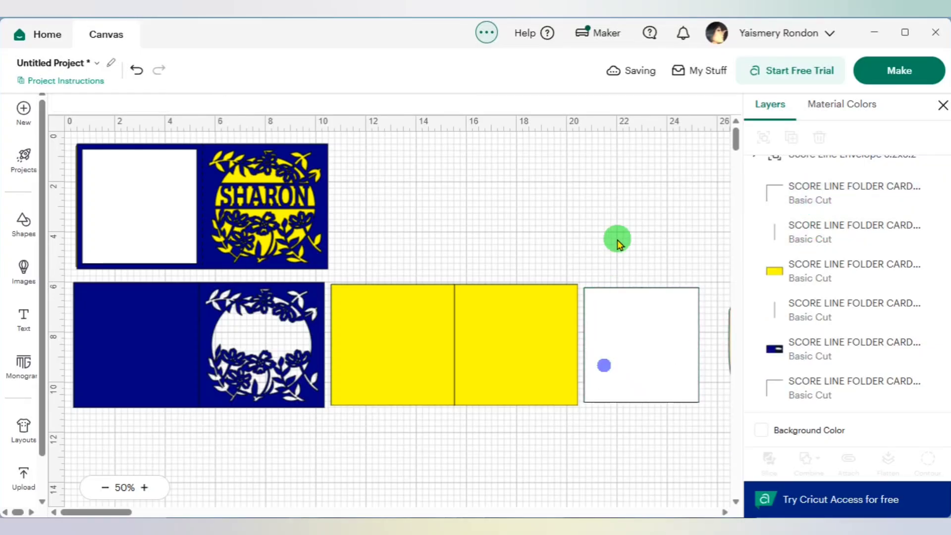
# - Add a text object with the recipient's first name and place it in the empty area below the unpersonalized blue card
pyautogui.scroll(-2, 557, 246)
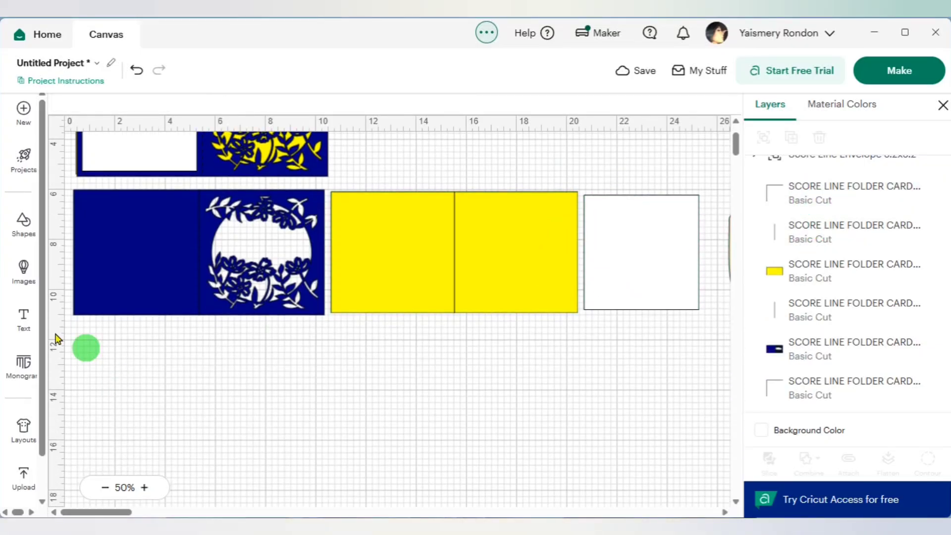
pyautogui.click(25, 322)
pyautogui.click(146, 292)
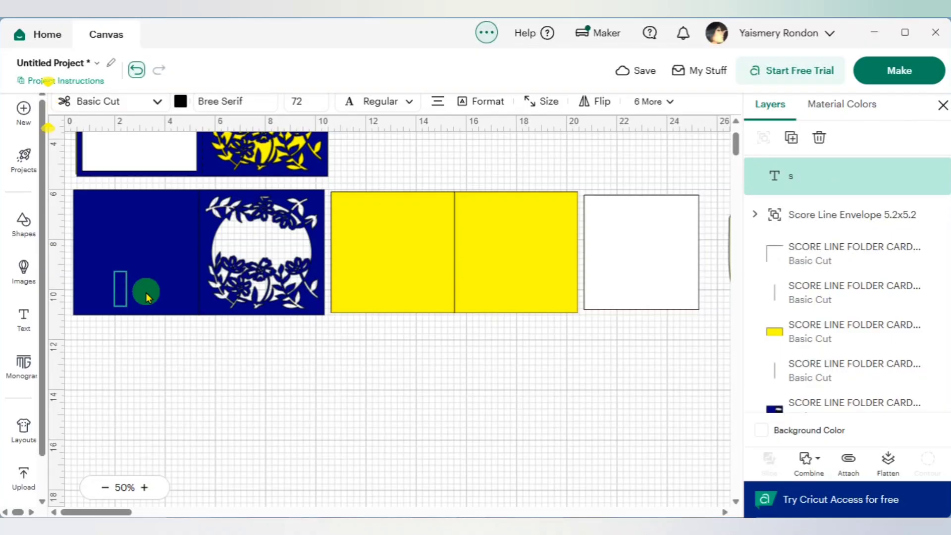
pyautogui.write('Sharon')
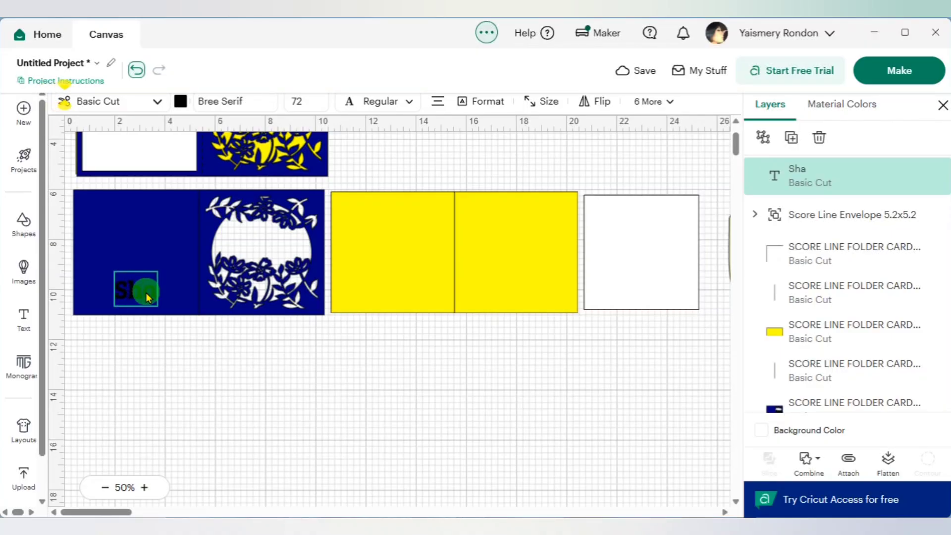
pyautogui.click(197, 341)
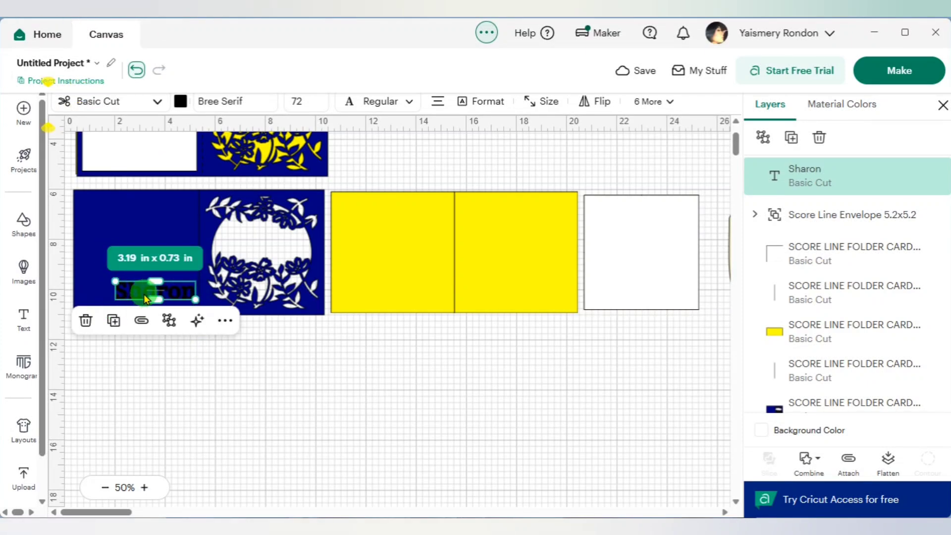
pyautogui.moveTo(144, 293); pyautogui.dragTo(236, 375)
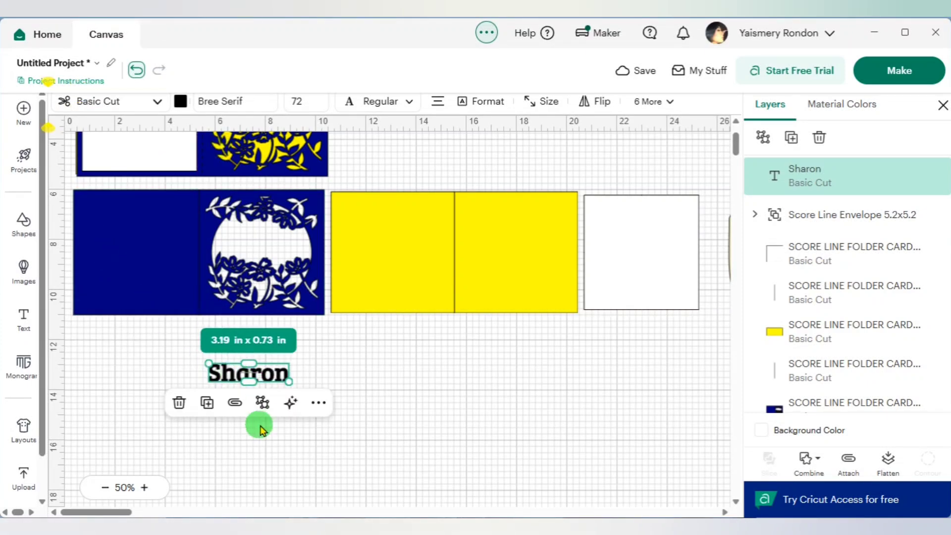
# - Change the name text's font to the system font Cookie
pyautogui.click(231, 105)
pyautogui.click(241, 223)
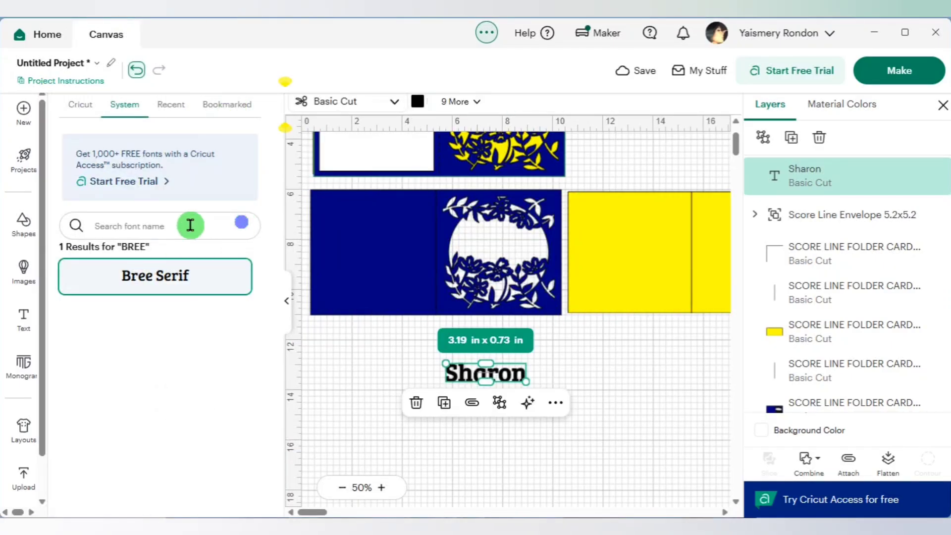
pyautogui.write('c')
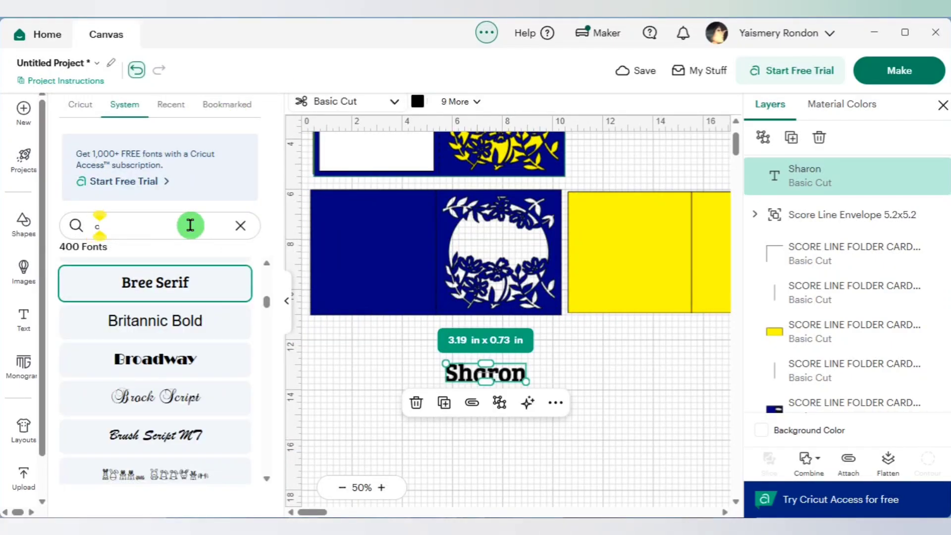
pyautogui.write('oo')
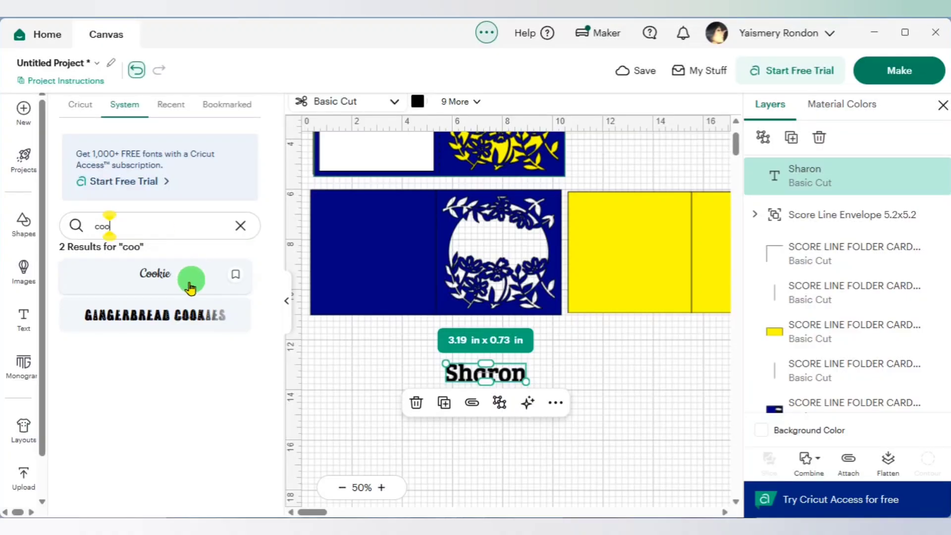
pyautogui.click(172, 281)
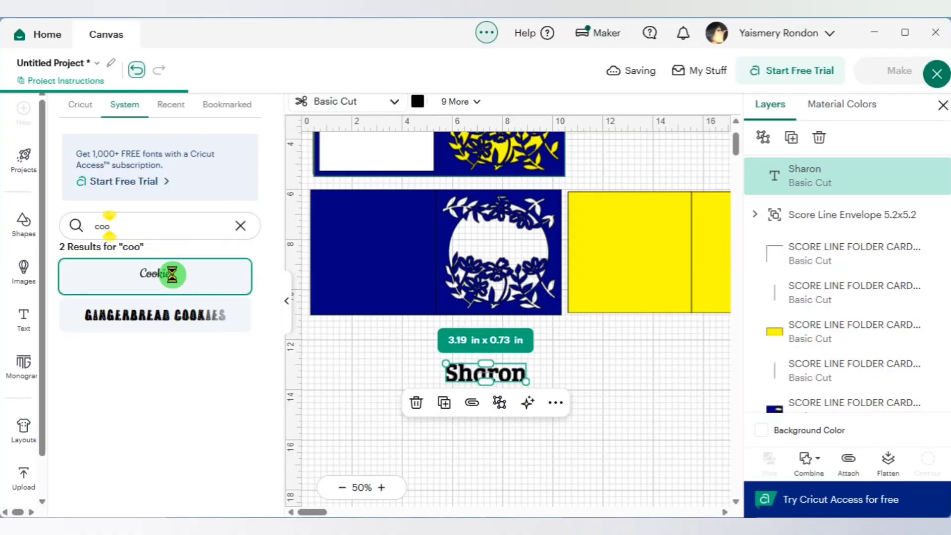
pyautogui.click(577, 413)
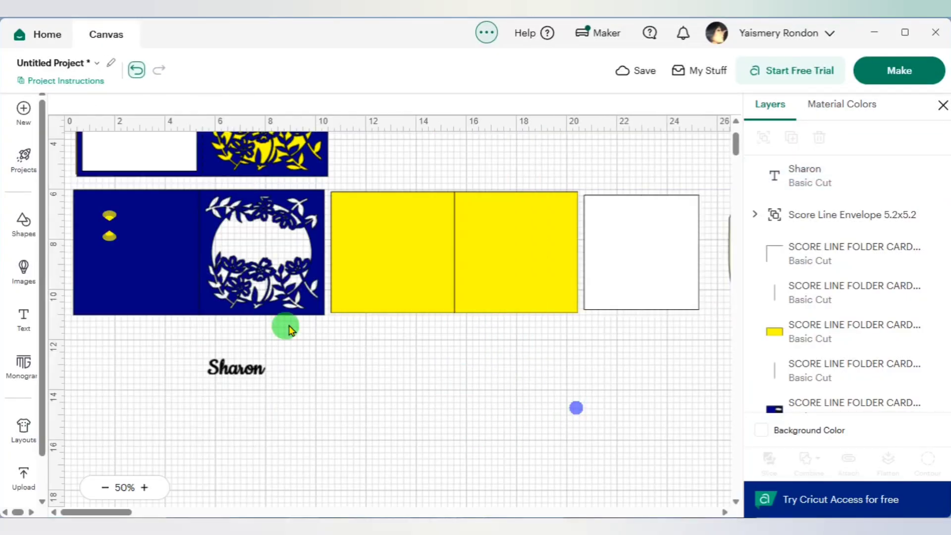
# - Enlarge the name to about 7.42 x 2 in and ungroup it into separate letters
pyautogui.click(258, 373)
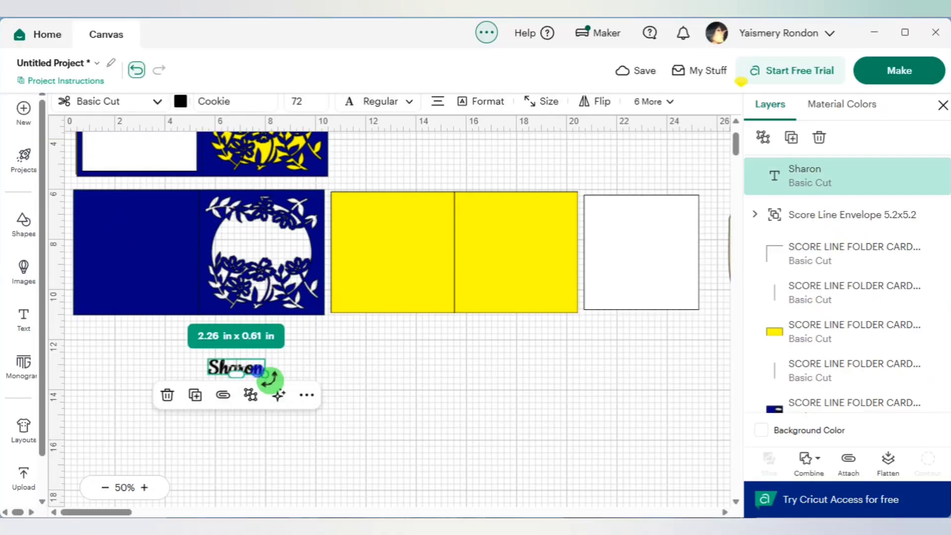
pyautogui.moveTo(267, 379); pyautogui.dragTo(301, 413)
pyautogui.click(467, 412)
pyautogui.click(341, 395)
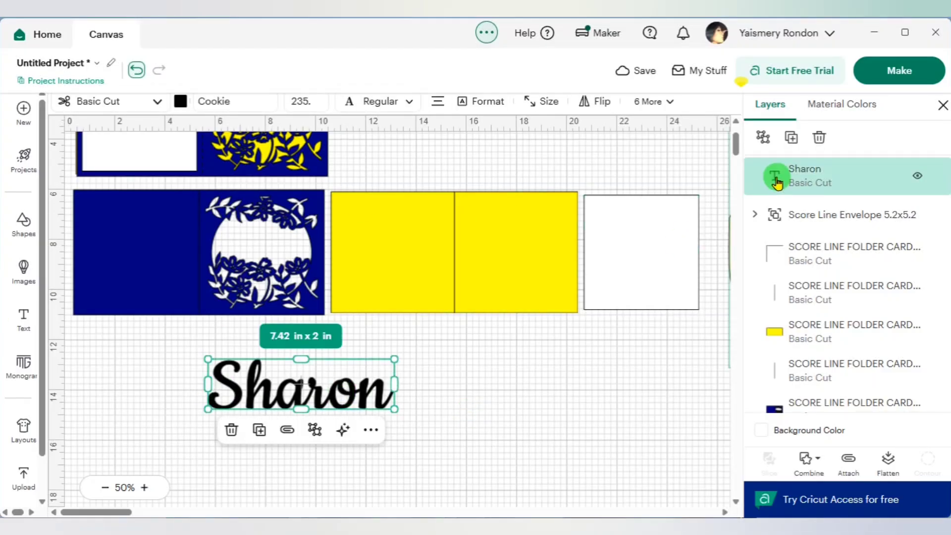
pyautogui.click(762, 138)
pyautogui.click(565, 400)
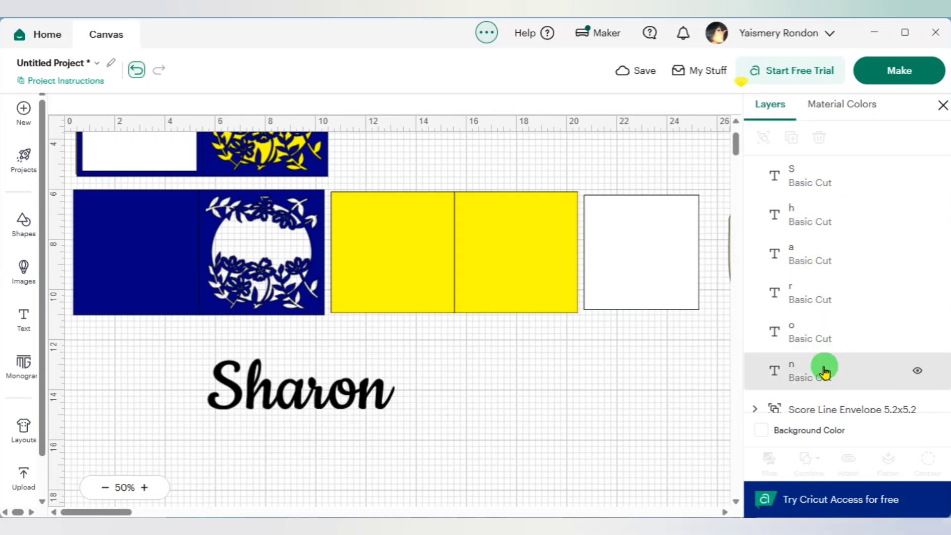
# - Shift the capital S toward the h until the two letters overlap
pyautogui.click(227, 404)
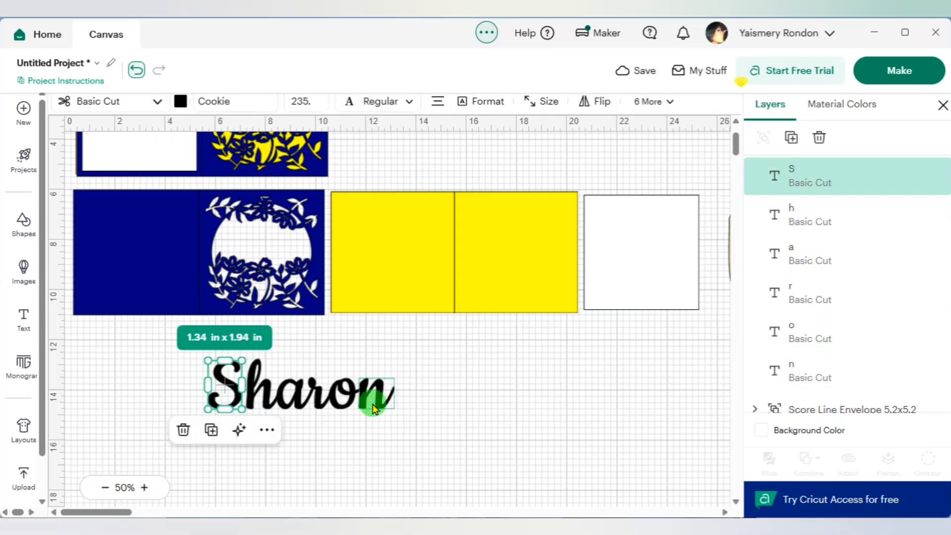
pyautogui.press('Right')
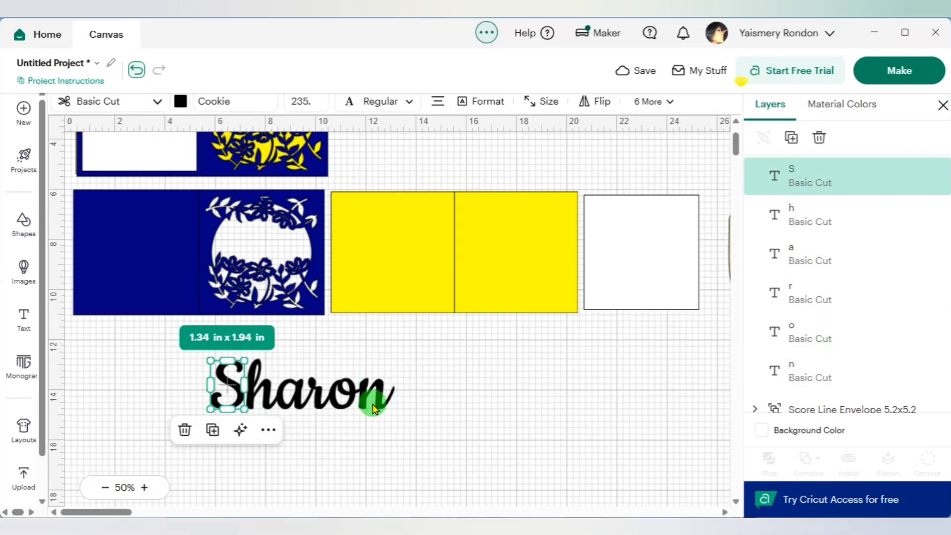
pyautogui.press('Right')
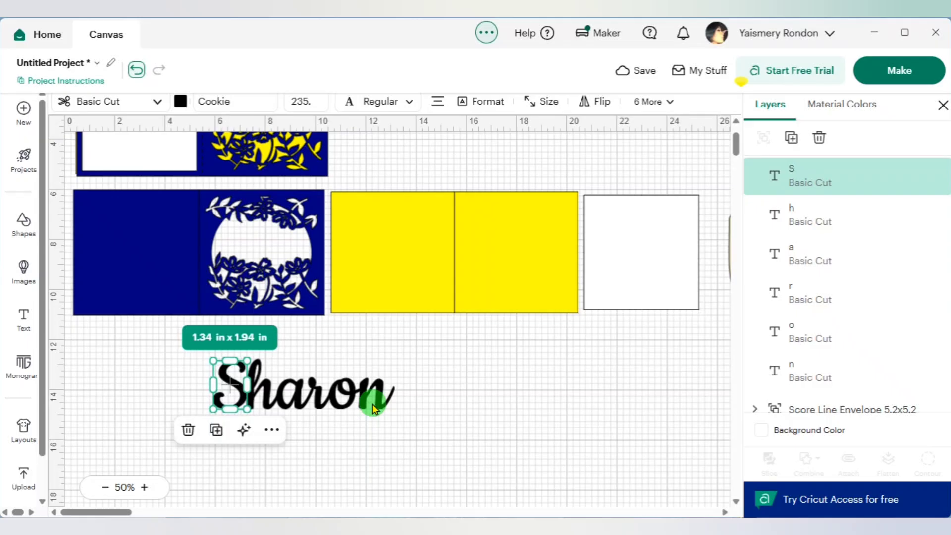
pyautogui.click(499, 371)
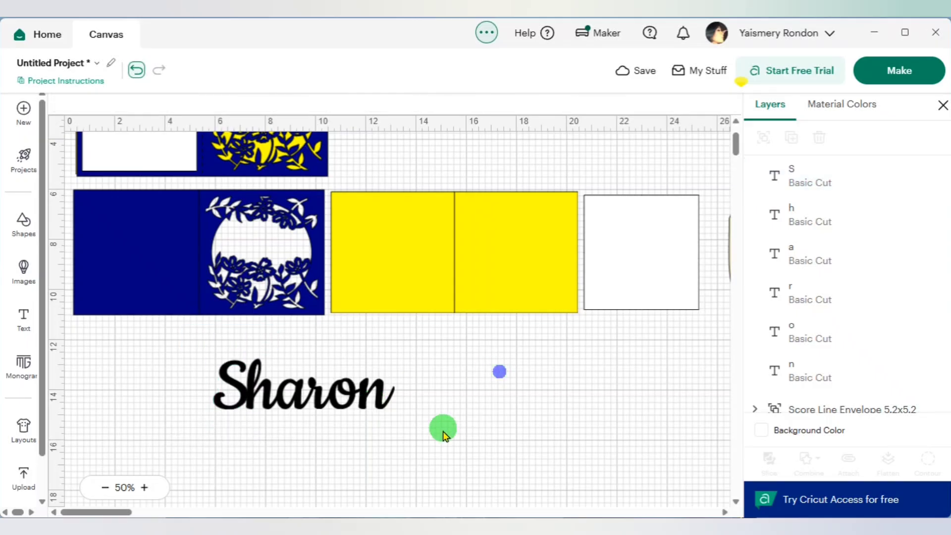
pyautogui.click(240, 405)
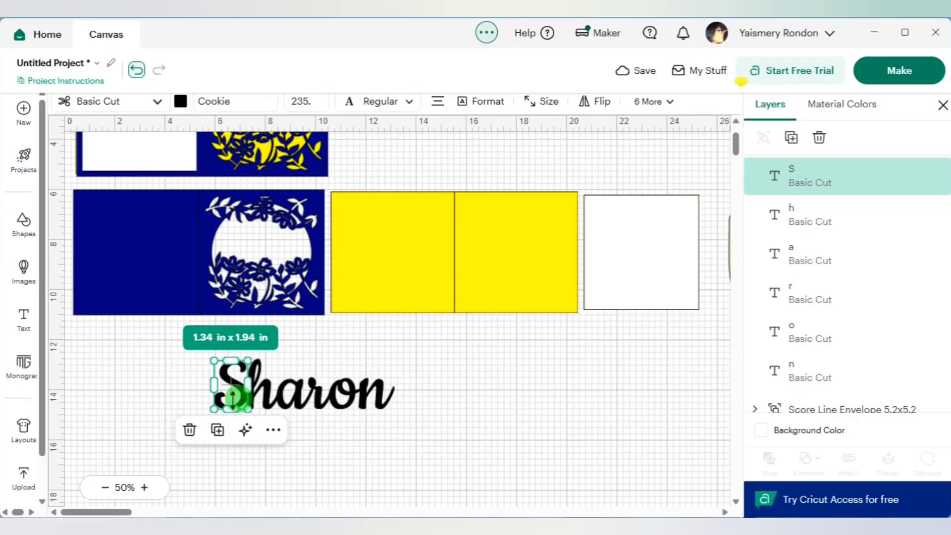
pyautogui.click(145, 489)
pyautogui.scroll(-3, 346, 349)
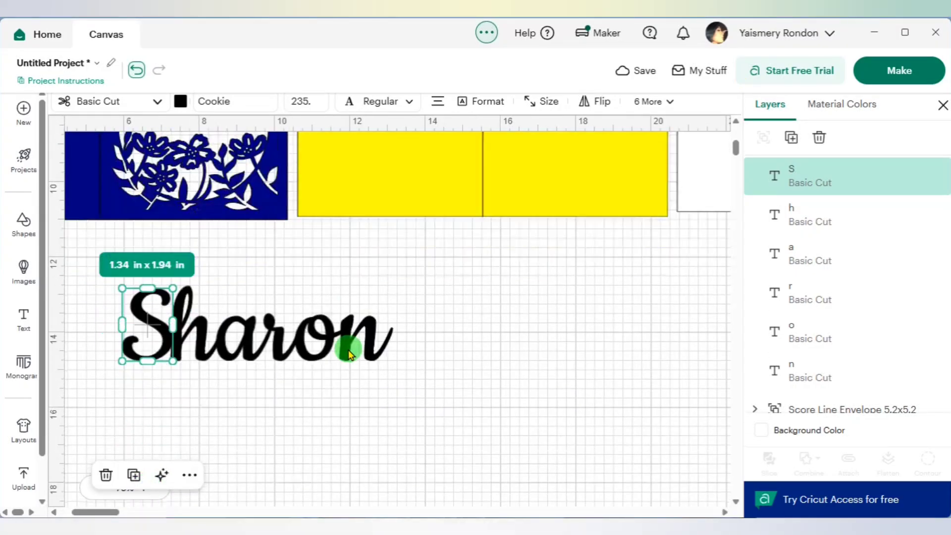
pyautogui.click(382, 439)
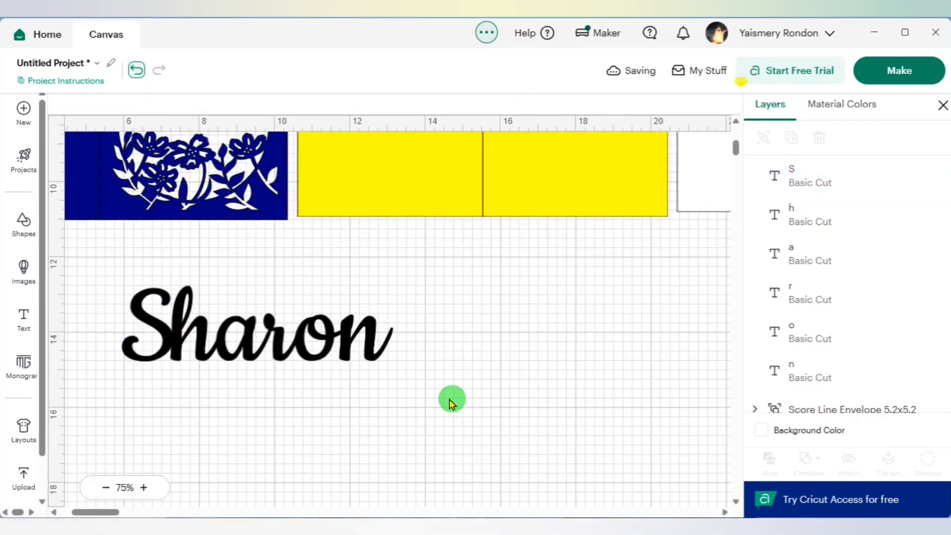
# - Recolor all letters of the name light blue
pyautogui.moveTo(451, 403); pyautogui.dragTo(94, 268)
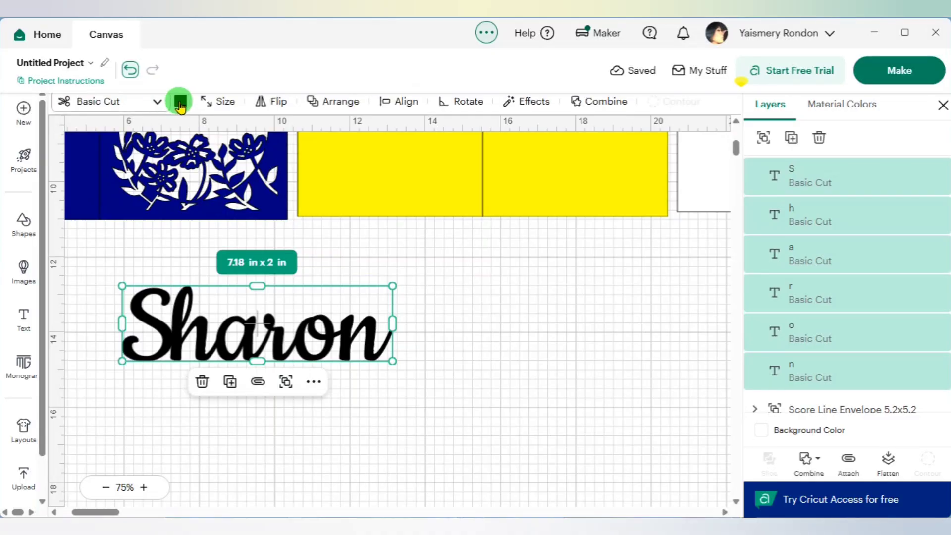
pyautogui.click(181, 102)
pyautogui.click(248, 188)
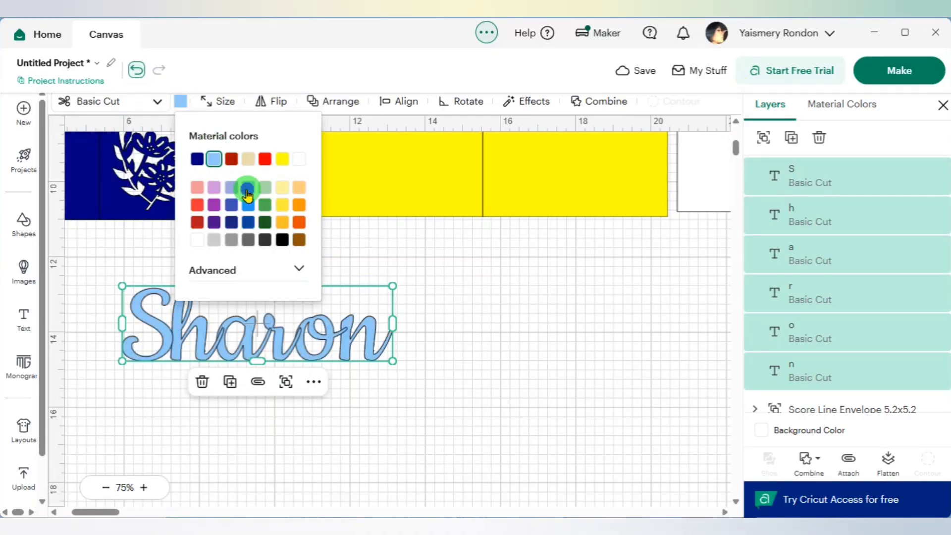
pyautogui.click(458, 349)
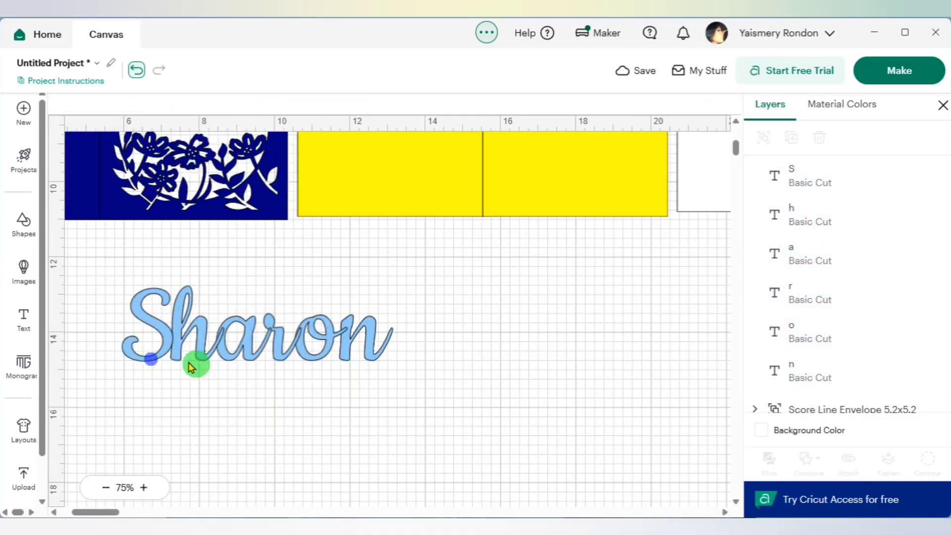
# - Nudge the S slightly closer to the h and weld all the letters into one shape
pyautogui.click(164, 357)
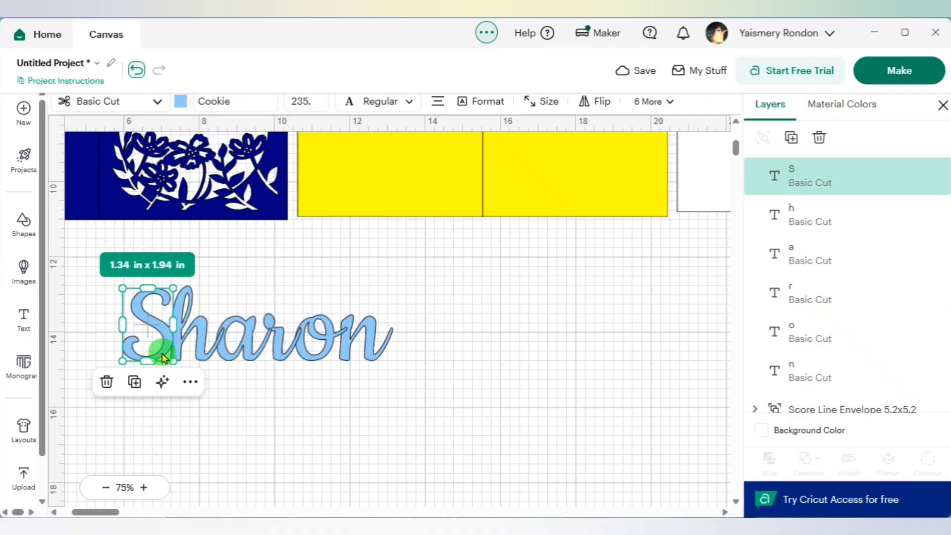
pyautogui.click(394, 434)
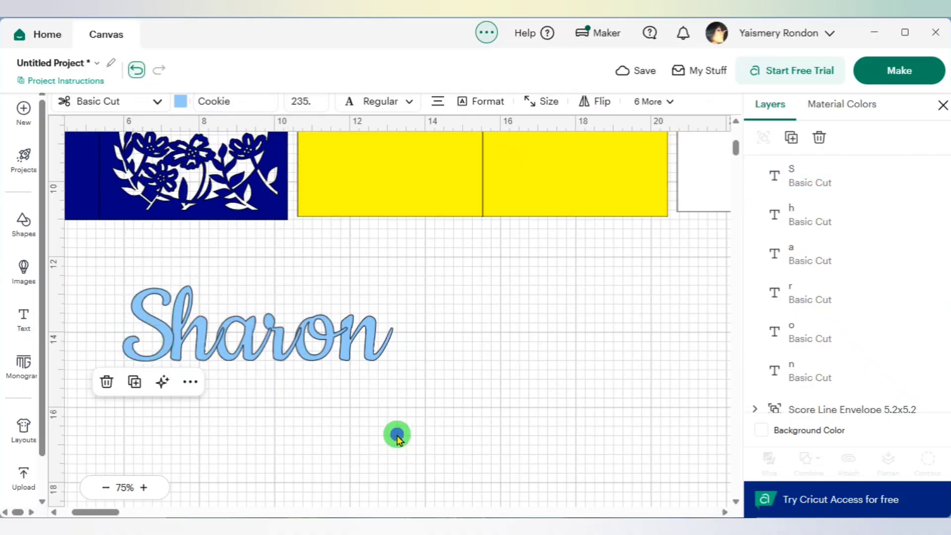
pyautogui.moveTo(411, 399); pyautogui.dragTo(107, 281)
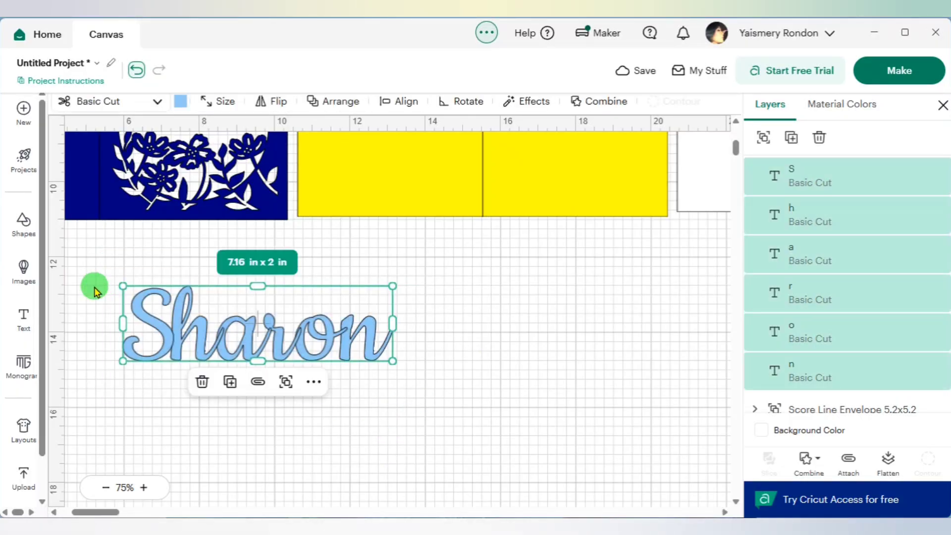
pyautogui.click(817, 459)
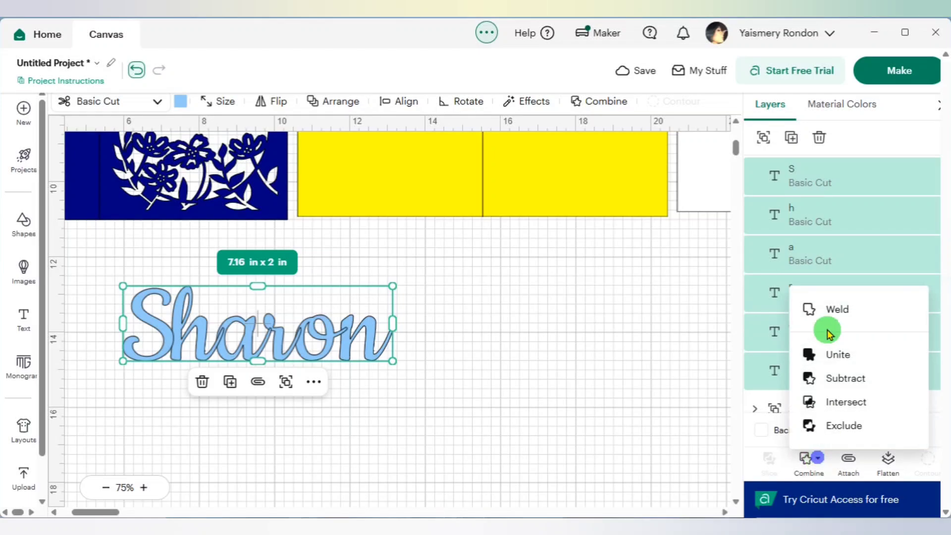
pyautogui.click(838, 311)
pyautogui.click(538, 354)
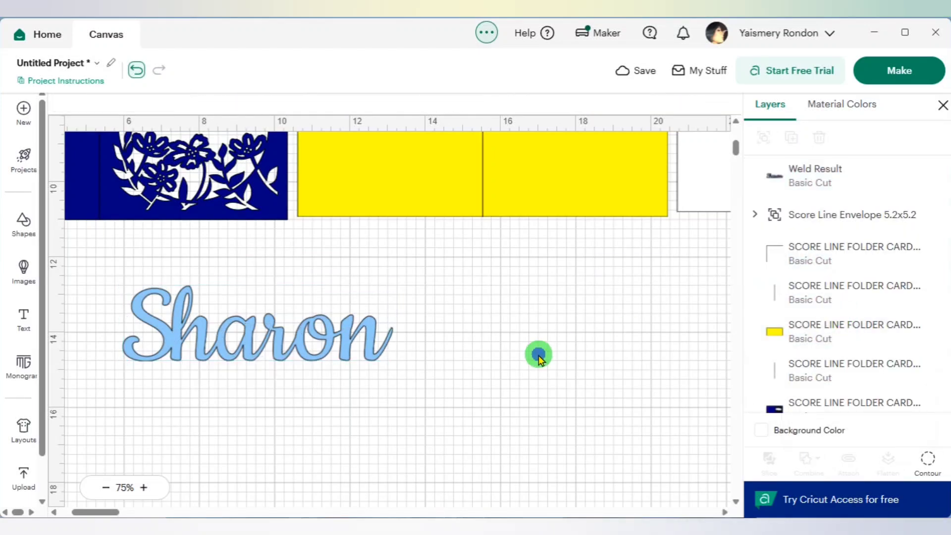
# - Shrink the welded name to about 4.79 x 1.34 in and move it over the floral opening of the unpersonalized blue card
pyautogui.scroll(3, 312, 415)
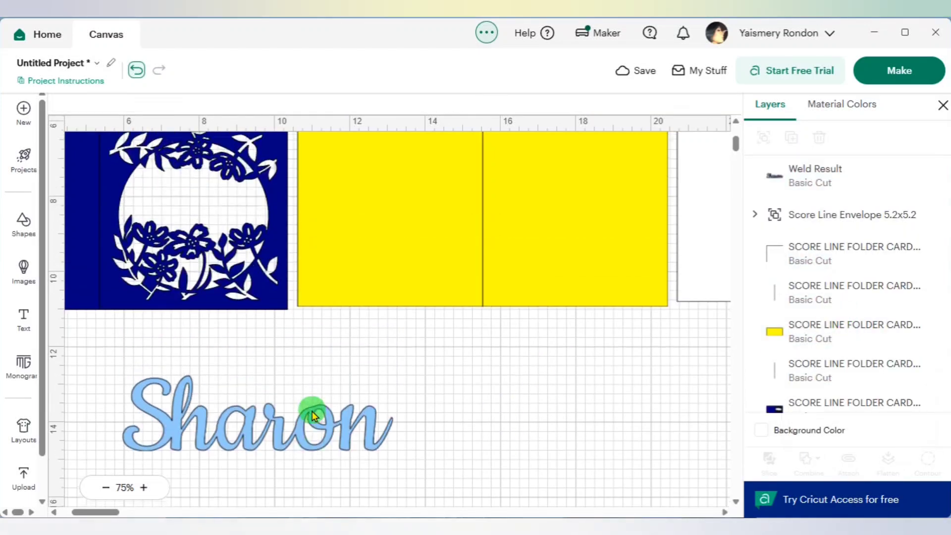
pyautogui.click(327, 428)
pyautogui.moveTo(395, 383); pyautogui.dragTo(304, 407)
pyautogui.moveTo(243, 453); pyautogui.dragTo(230, 223)
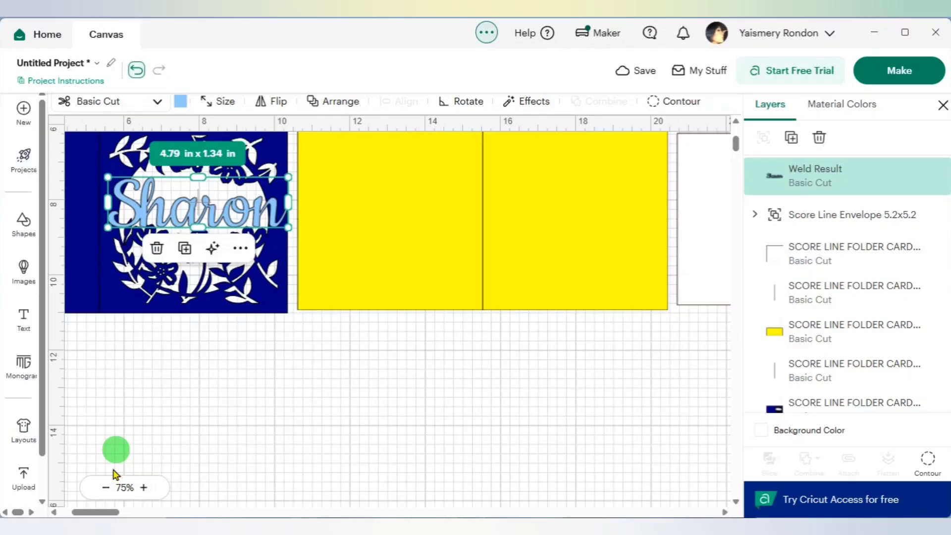
# - Position the welded name across the floral opening and reshape it to about 4.25 x 1.55 in so it touches the opening's sides
pyautogui.click(141, 488)
pyautogui.click(142, 487)
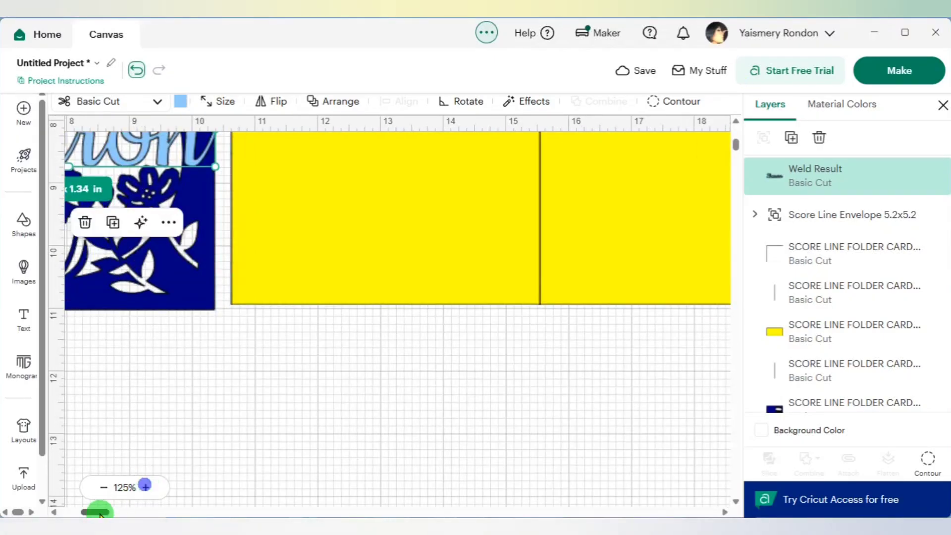
pyautogui.moveTo(97, 510); pyautogui.dragTo(100, 510)
pyautogui.scroll(2, 298, 415)
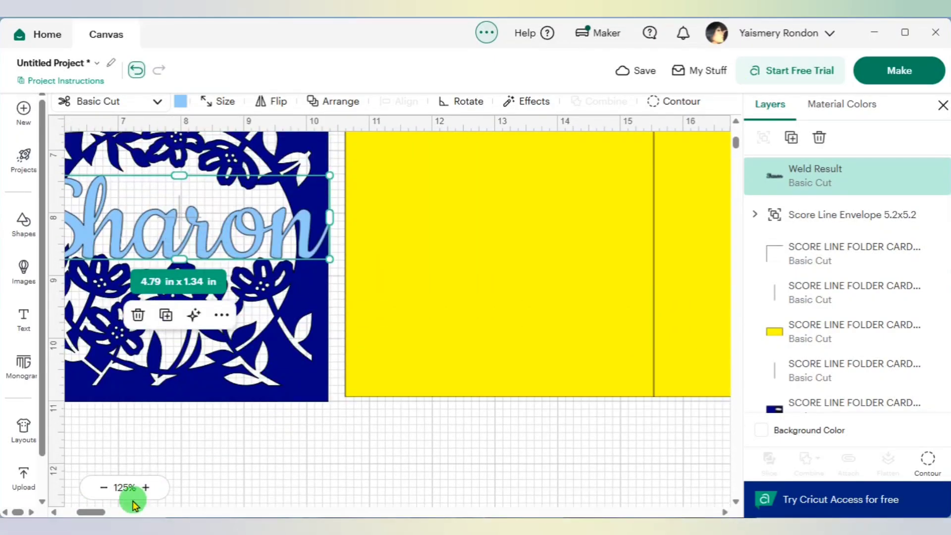
pyautogui.moveTo(94, 511); pyautogui.dragTo(89, 512)
pyautogui.scroll(2, 149, 317)
pyautogui.moveTo(146, 268); pyautogui.dragTo(166, 273)
pyautogui.moveTo(298, 316); pyautogui.dragTo(285, 319)
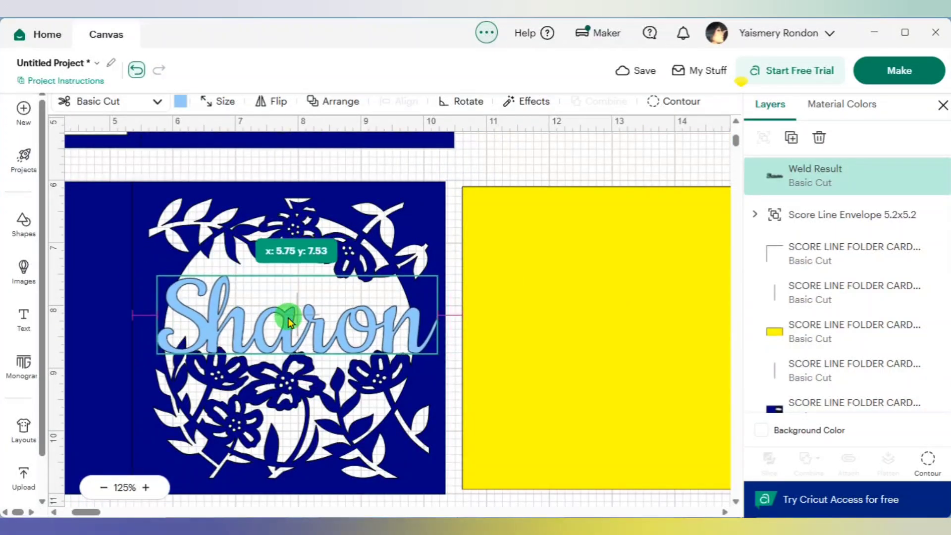
pyautogui.moveTo(435, 314); pyautogui.dragTo(421, 320)
pyautogui.moveTo(288, 276); pyautogui.dragTo(293, 258)
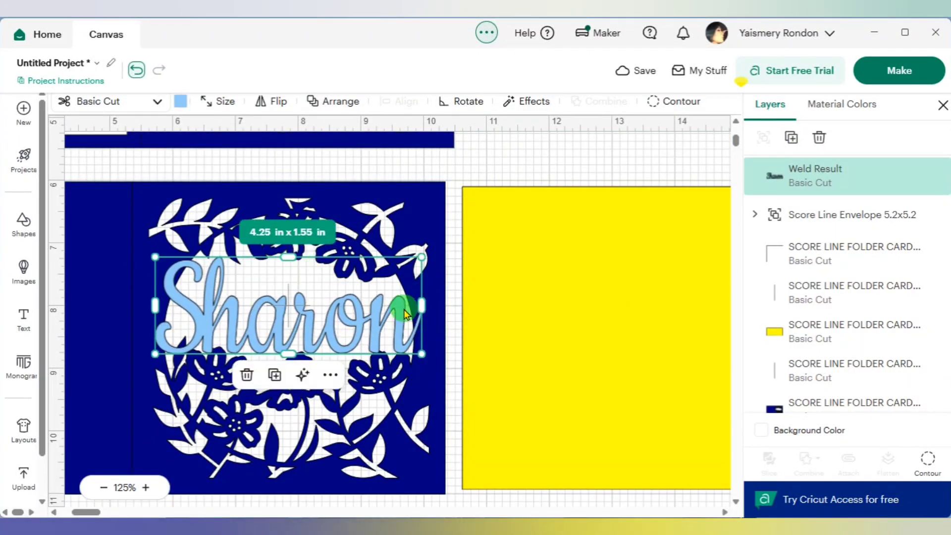
# - Narrow the welded name to about 4.13 in wide and stretch it to about 1.71 in tall within the floral opening
pyautogui.moveTo(155, 303); pyautogui.dragTo(167, 303)
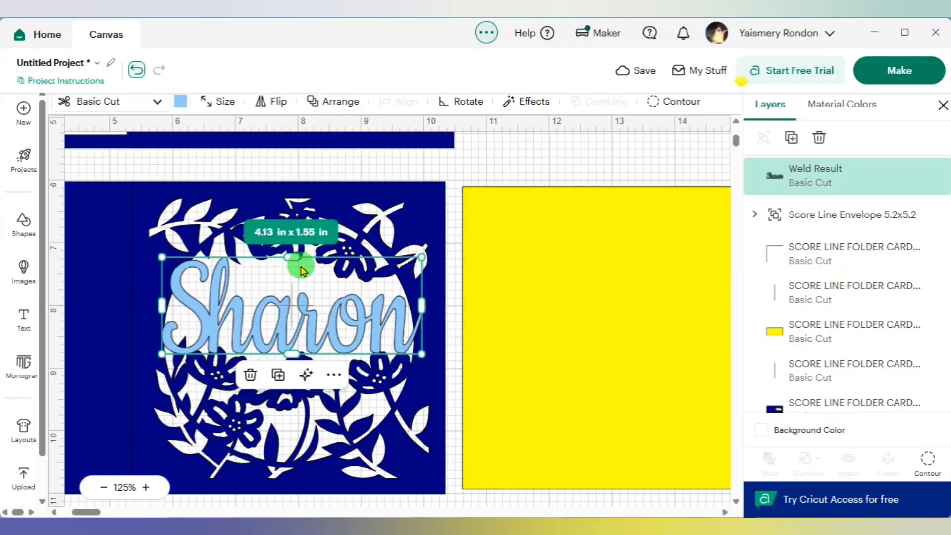
pyautogui.moveTo(299, 263); pyautogui.dragTo(290, 250)
pyautogui.click(393, 298)
pyautogui.click(393, 298)
pyautogui.moveTo(439, 317); pyautogui.dragTo(422, 310)
pyautogui.moveTo(294, 258); pyautogui.dragTo(297, 248)
pyautogui.click(505, 157)
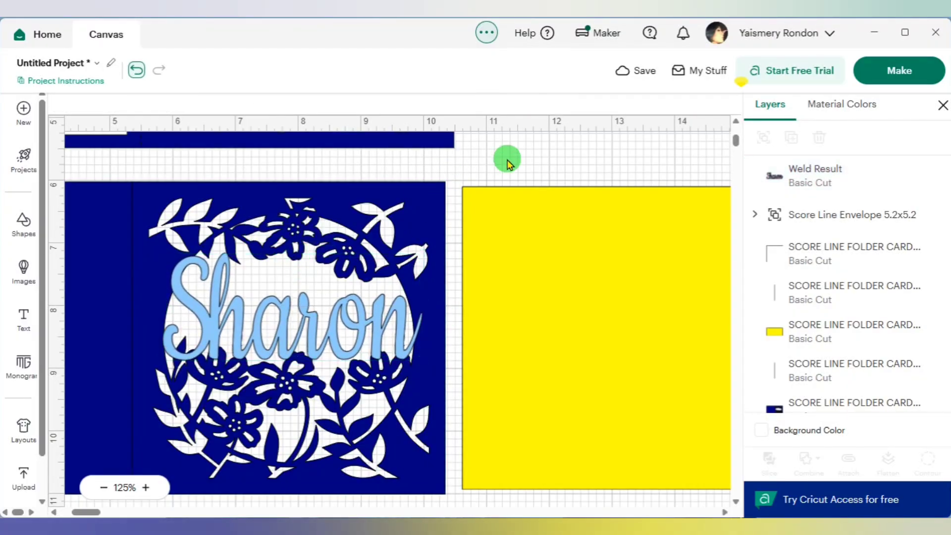
# - Try welding the name to the blue floral card, and undo the weld
pyautogui.click(818, 185)
pyautogui.keyDown('shift'); pyautogui.click(797, 403); pyautogui.keyUp('shift')
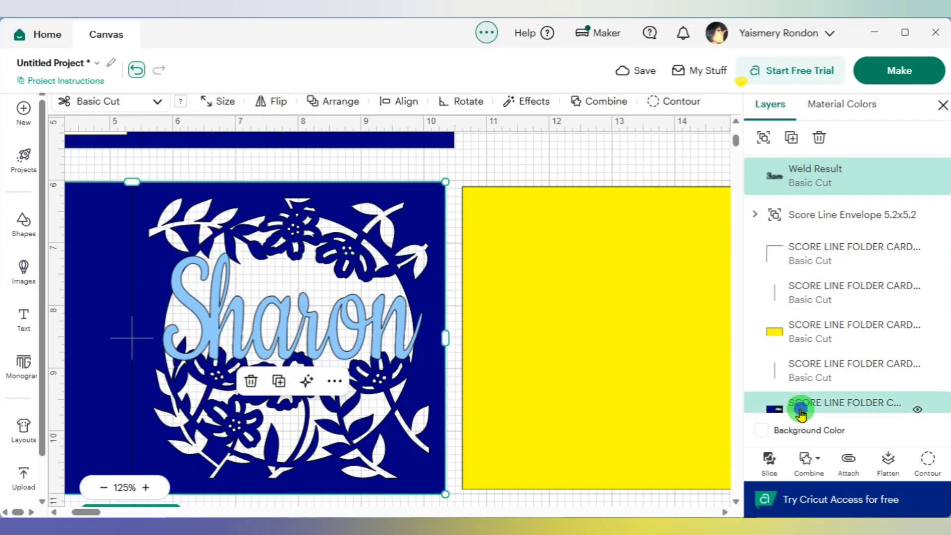
pyautogui.click(814, 458)
pyautogui.click(842, 311)
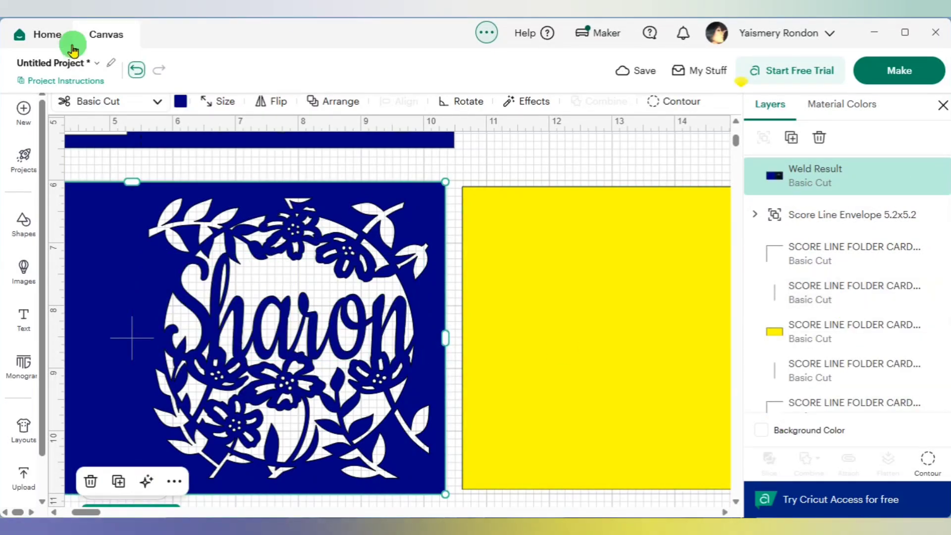
pyautogui.click(137, 70)
# - Nudge the name slightly to the right and resize it to about 4.18 x 1.83 in over the floral opening
pyautogui.click(223, 296)
pyautogui.press('Right')
pyautogui.click(468, 249)
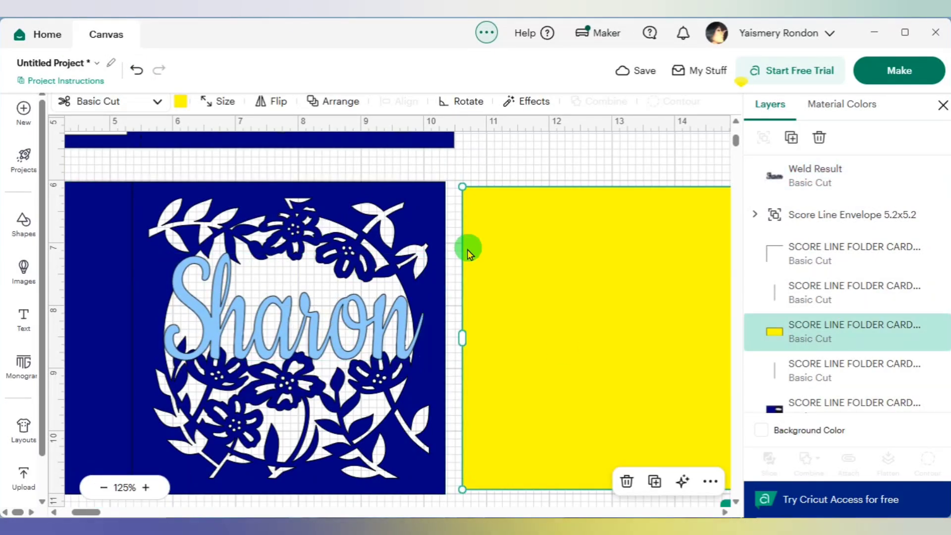
pyautogui.click(174, 349)
pyautogui.moveTo(162, 309); pyautogui.dragTo(160, 307)
pyautogui.click(225, 331)
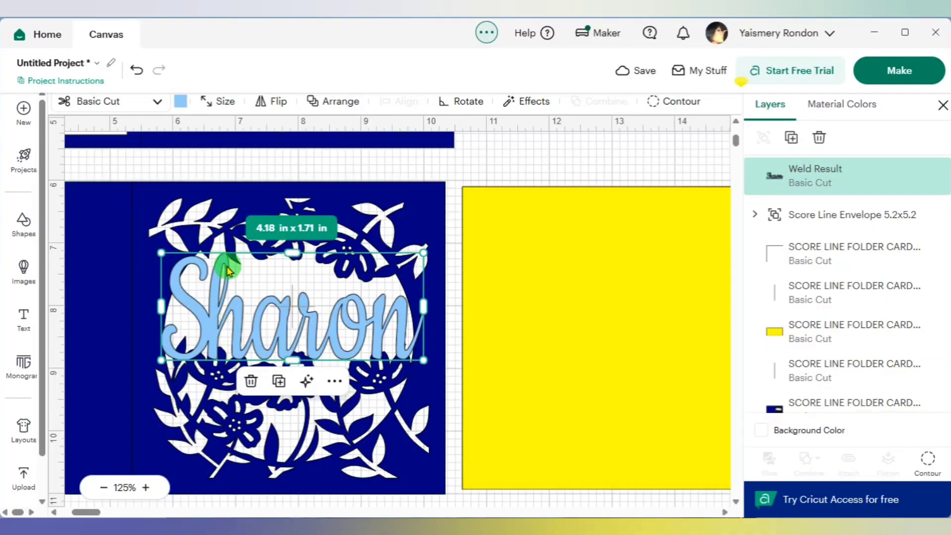
pyautogui.moveTo(291, 251); pyautogui.dragTo(293, 245)
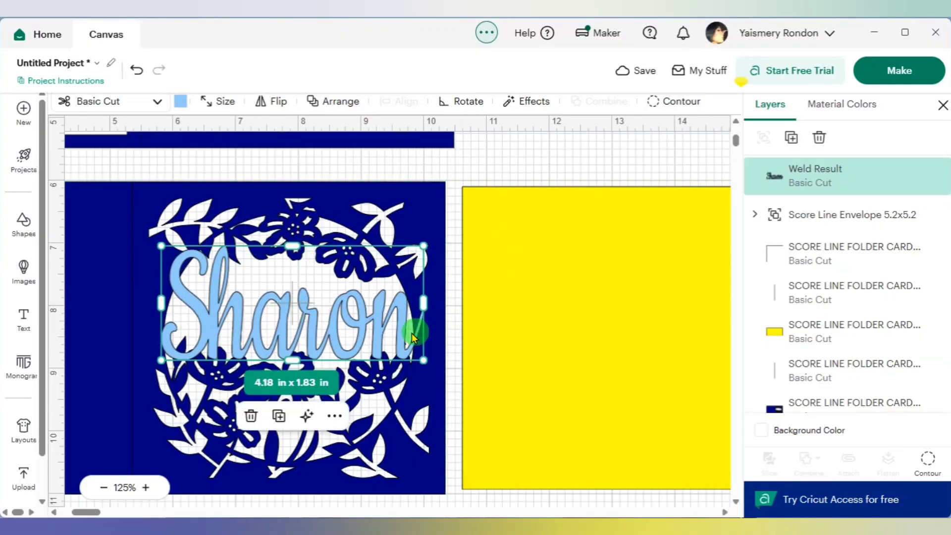
# - Try welding the enlarged name to the blue floral card, and undo the weld
pyautogui.keyDown('shift'); pyautogui.click(842, 402); pyautogui.keyUp('shift')
pyautogui.click(809, 459)
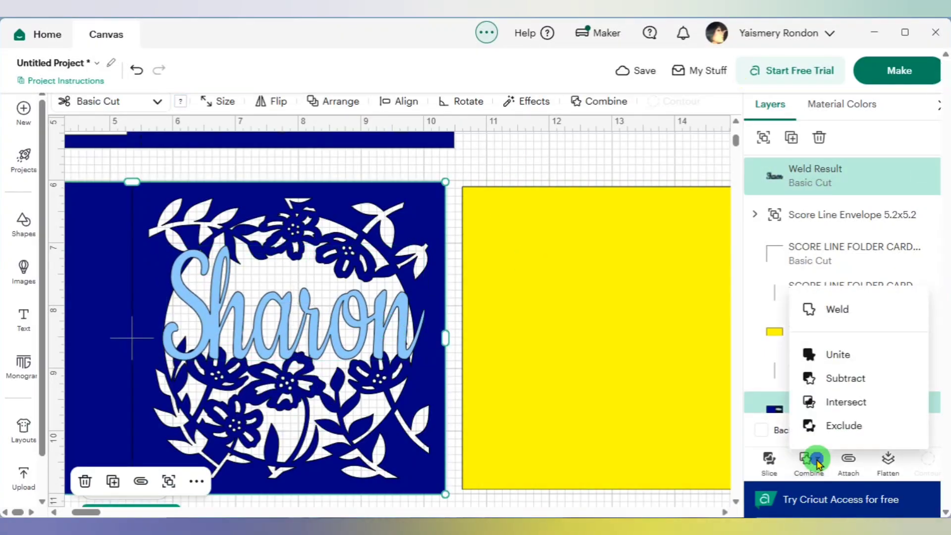
pyautogui.click(826, 310)
pyautogui.click(136, 70)
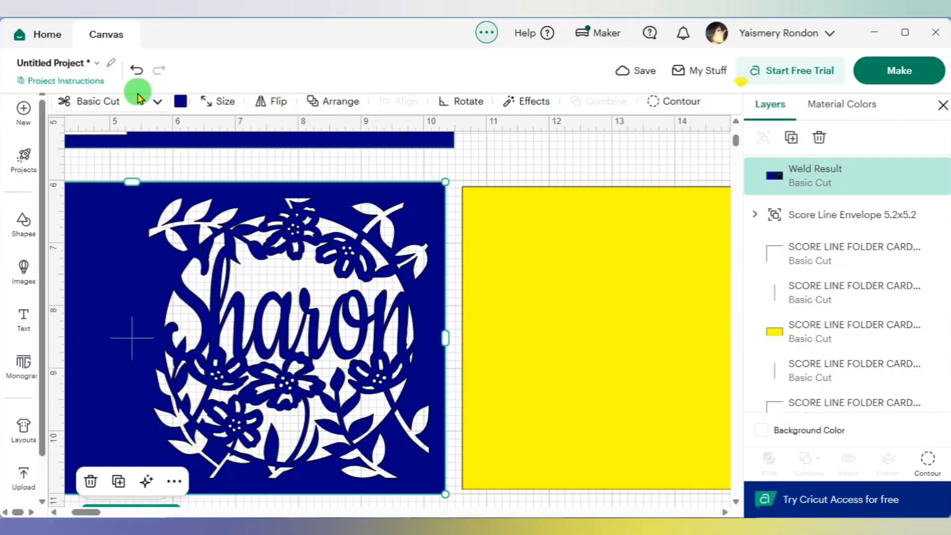
# - Reselect the name with the blue card, try the weld once more, and undo it
pyautogui.click(331, 345)
pyautogui.keyDown('shift'); pyautogui.click(842, 402); pyautogui.keyUp('shift')
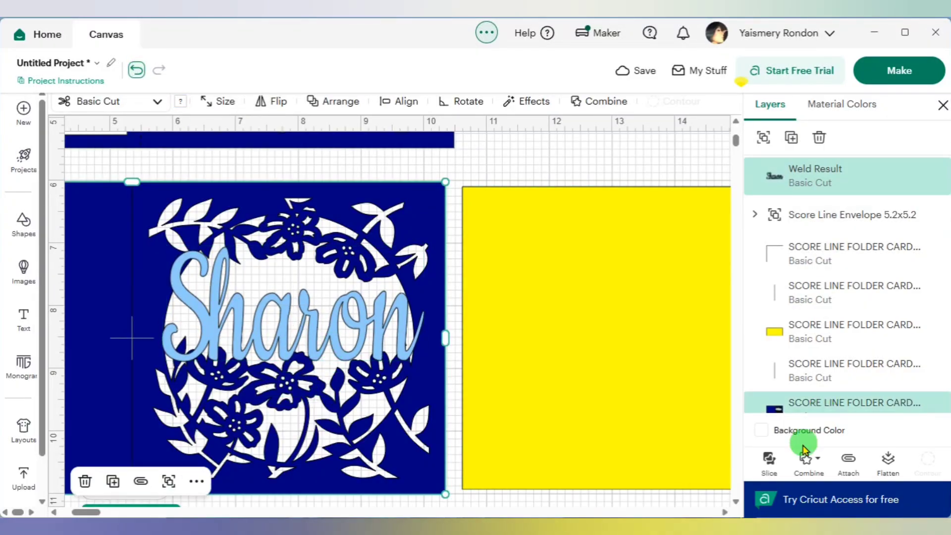
pyautogui.click(809, 460)
pyautogui.click(834, 309)
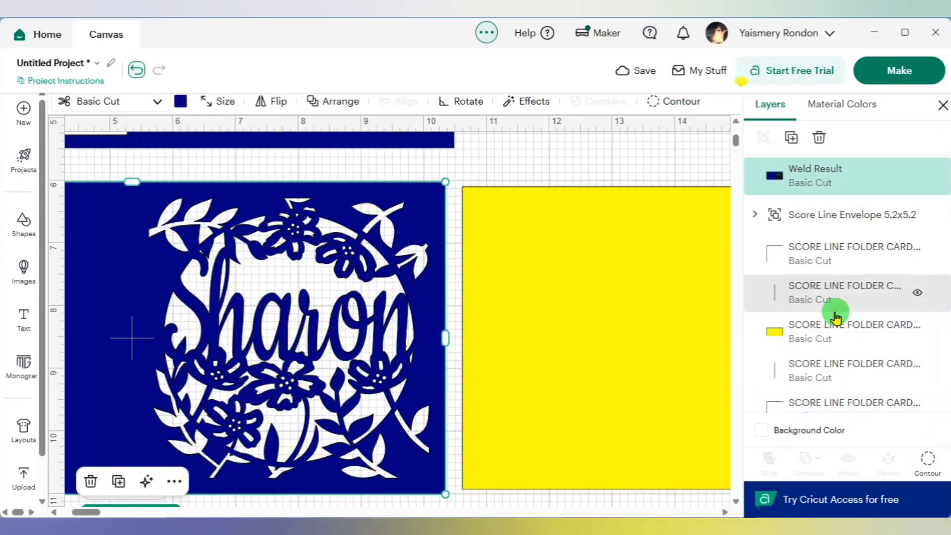
pyautogui.click(136, 70)
# - Shift the name slightly down and right, and weld it to the blue floral card
pyautogui.click(403, 343)
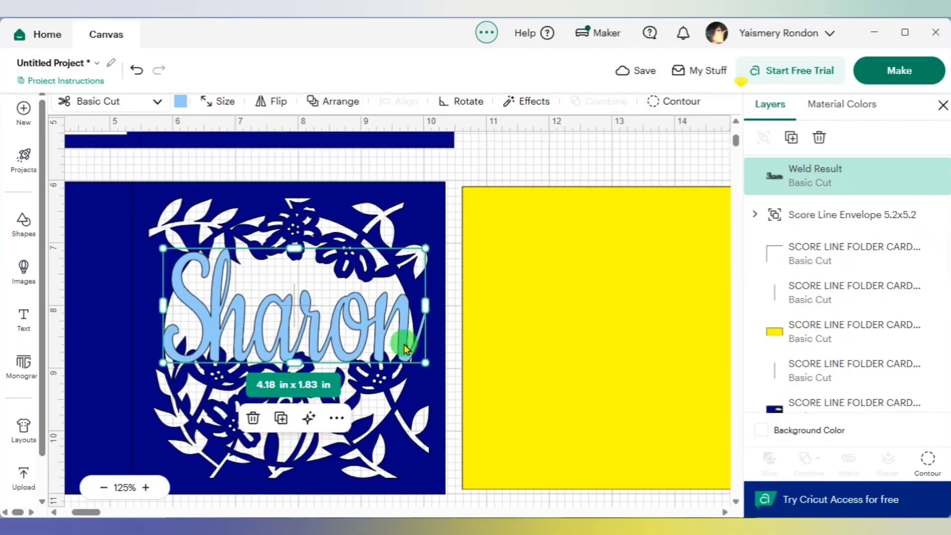
pyautogui.keyDown('shift'); pyautogui.click(825, 410); pyautogui.keyUp('shift')
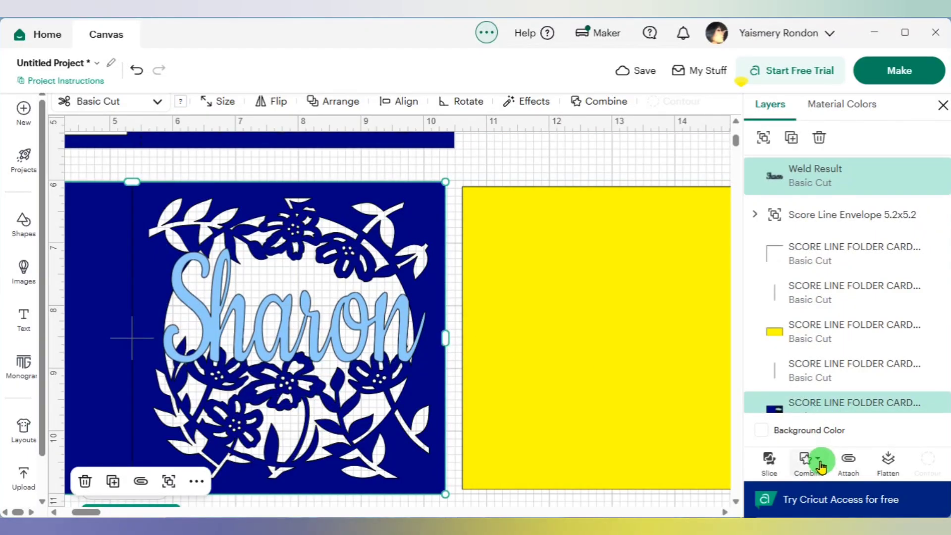
pyautogui.click(819, 466)
pyautogui.click(839, 311)
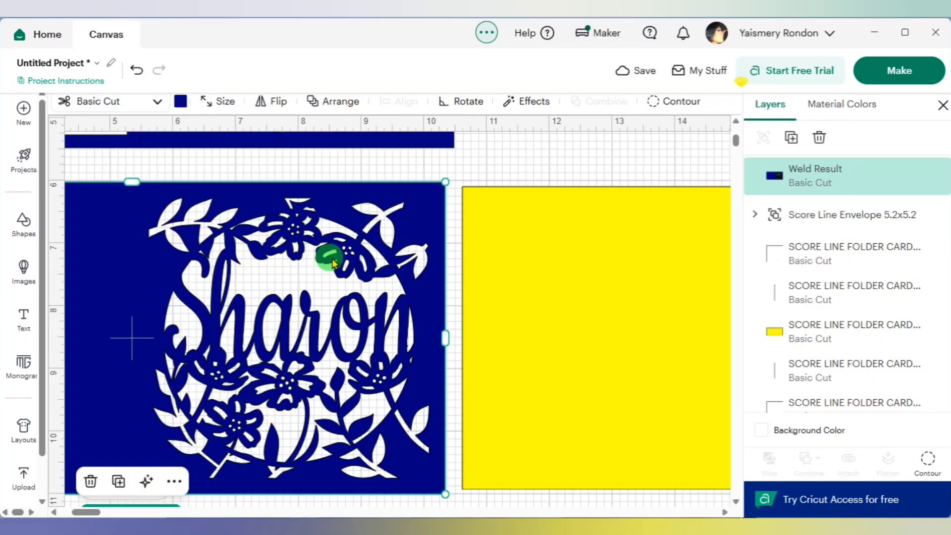
pyautogui.click(482, 171)
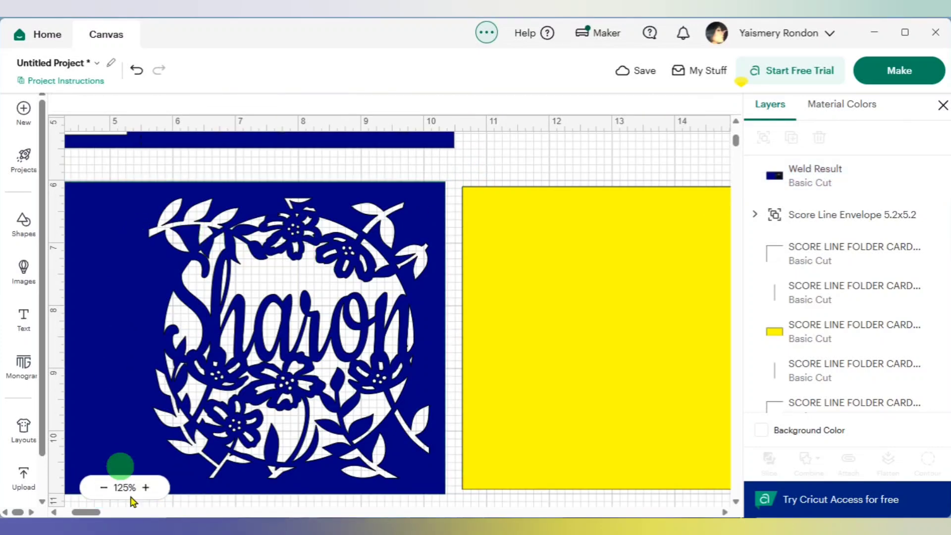
# - Send the welded blue card to the back, behind its fold line
pyautogui.click(102, 490)
pyautogui.click(101, 491)
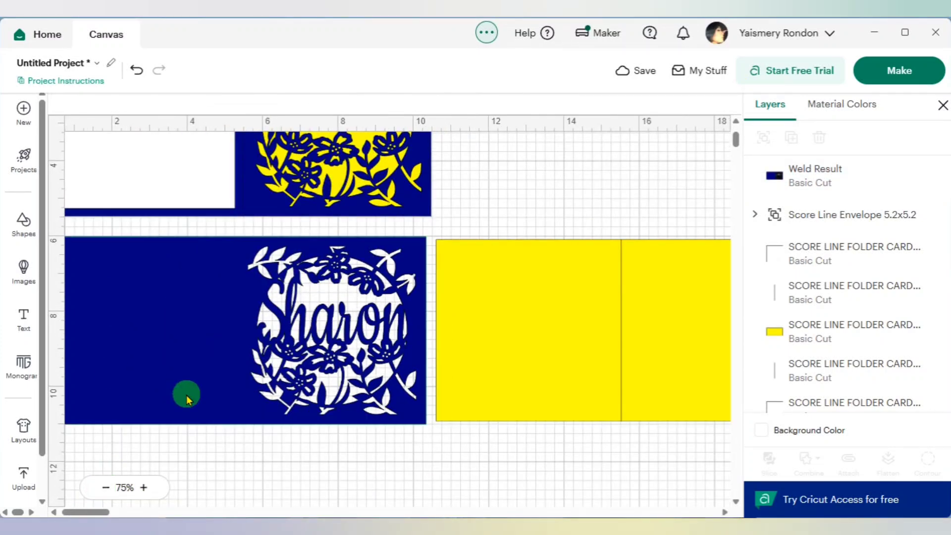
pyautogui.click(187, 394)
pyautogui.rightClick(187, 395)
pyautogui.moveTo(243, 377)
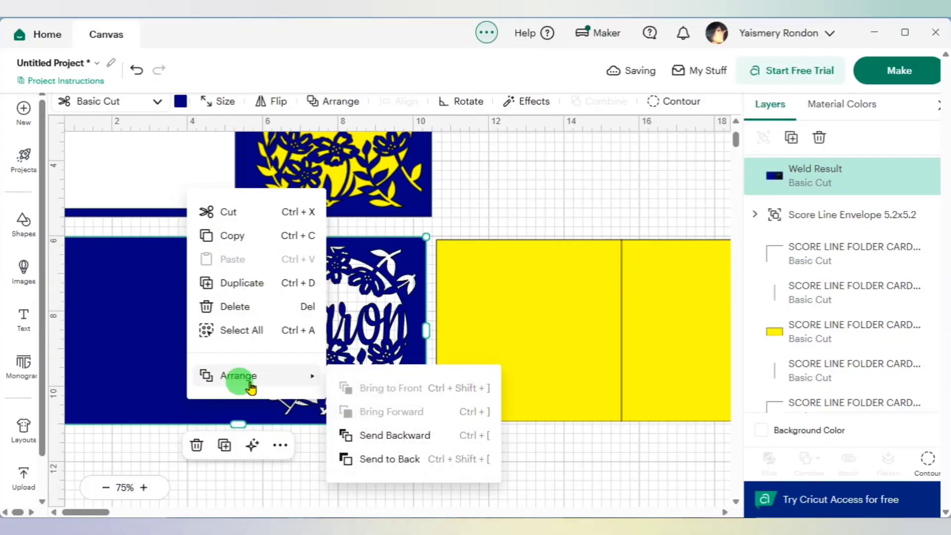
pyautogui.click(381, 460)
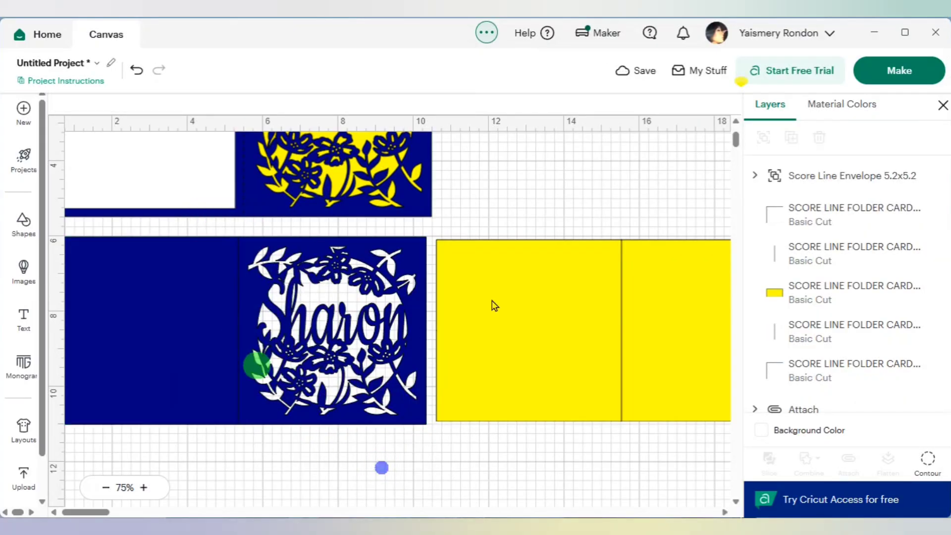
# - Change the fold lines of the yellow insert and the blue card from Basic Cut to Score
pyautogui.click(815, 258)
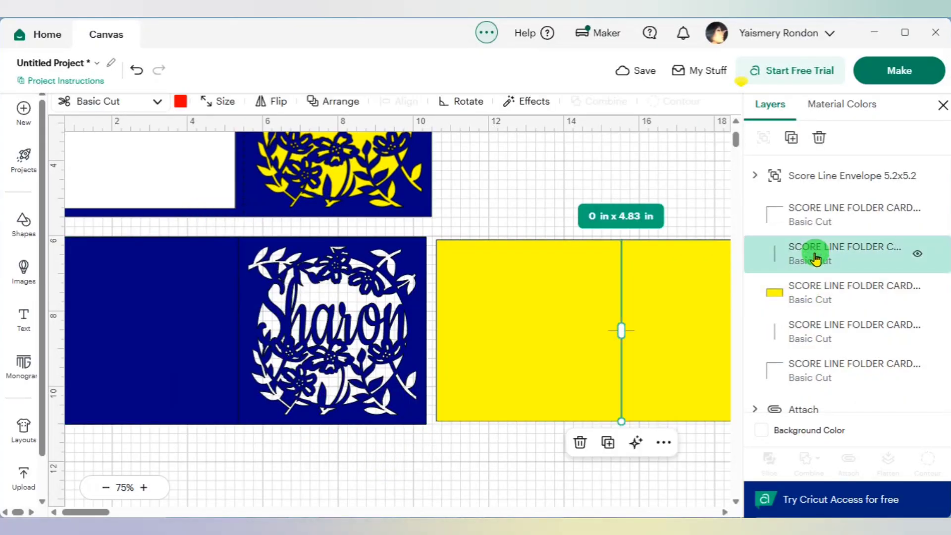
pyautogui.keyDown('shift'); pyautogui.click(813, 331); pyautogui.keyUp('shift')
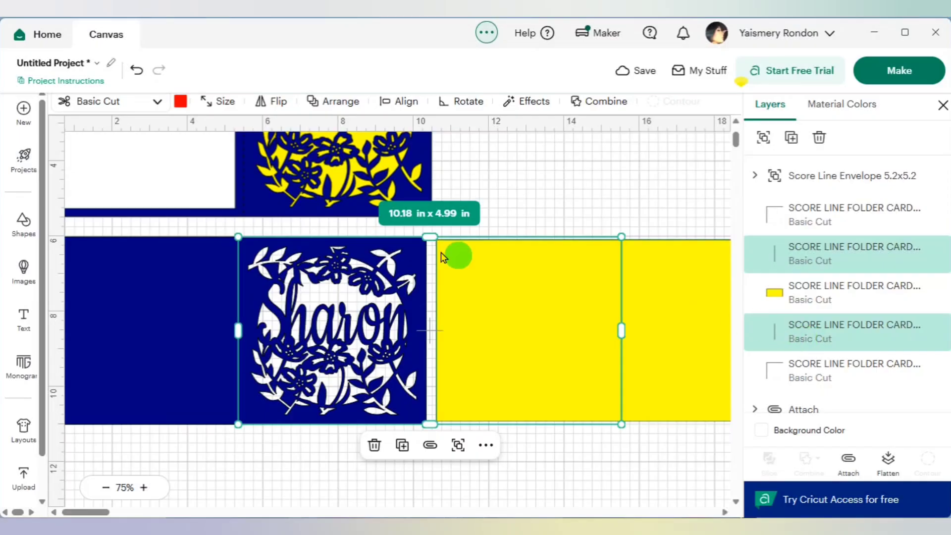
pyautogui.click(148, 101)
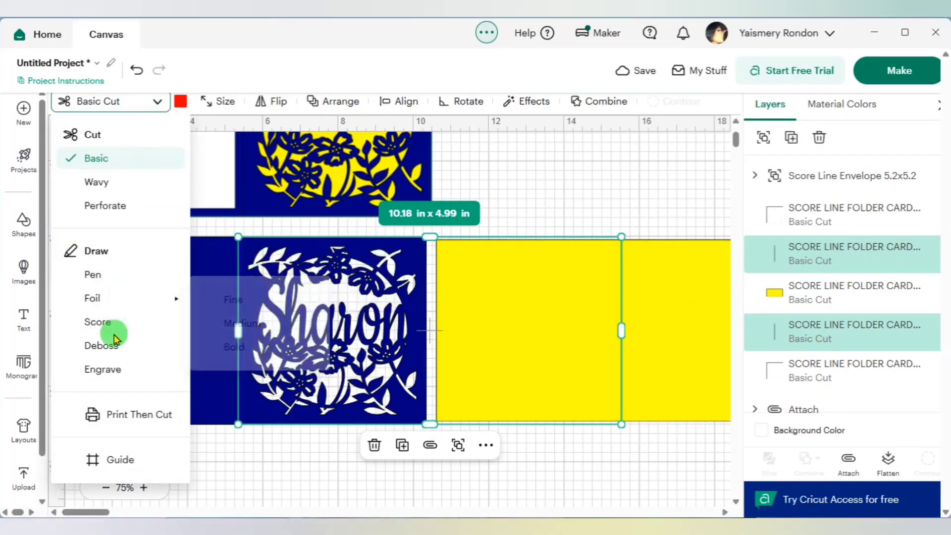
pyautogui.click(106, 322)
pyautogui.click(592, 203)
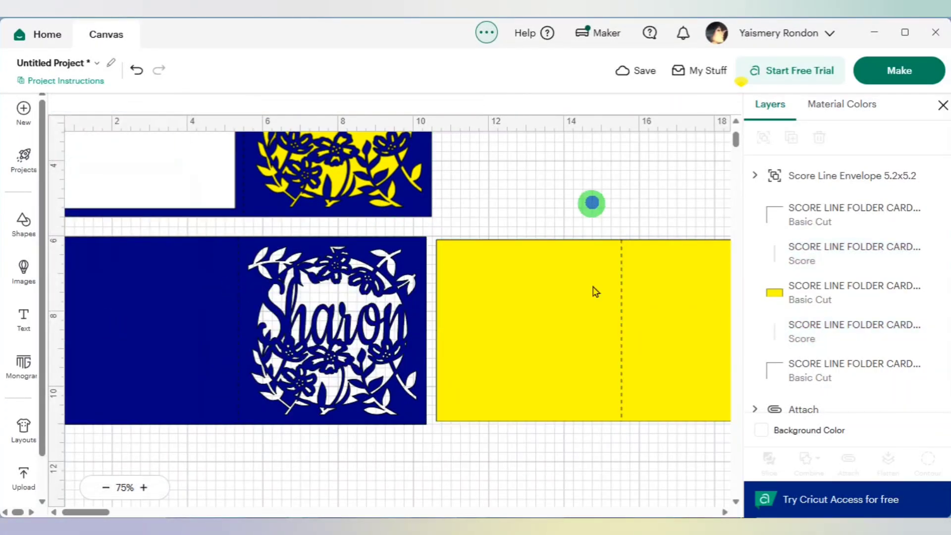
# - Attach the yellow insert to its score line and move it to about x 11.88, y 5.9
pyautogui.click(677, 458)
pyautogui.moveTo(679, 457); pyautogui.dragTo(545, 258)
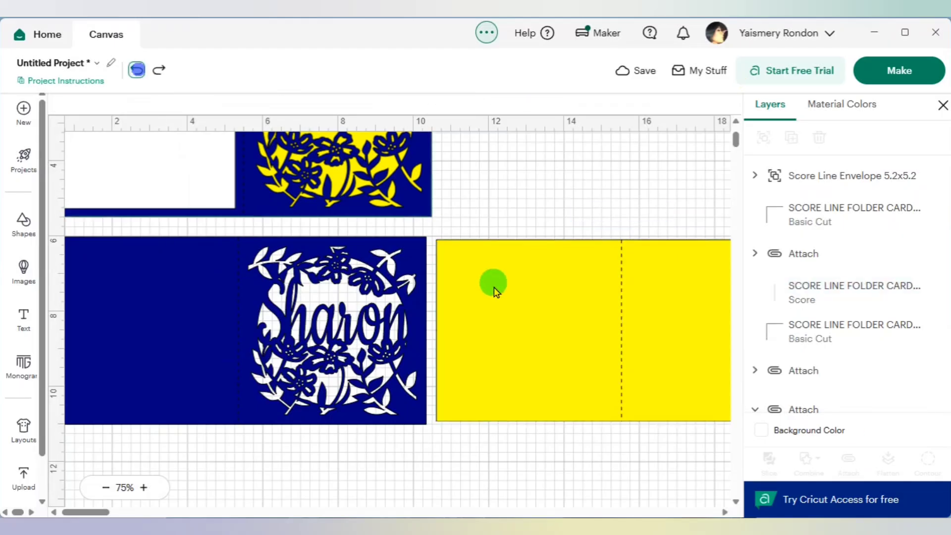
pyautogui.click(531, 311)
pyautogui.moveTo(576, 328); pyautogui.dragTo(624, 321)
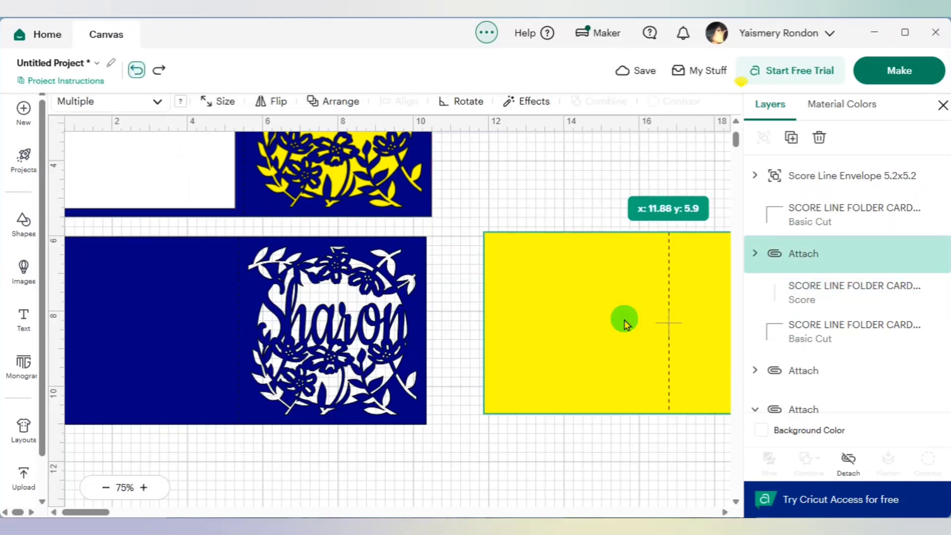
# - Attach the personalized blue card to its score line
pyautogui.click(396, 463)
pyautogui.moveTo(396, 463); pyautogui.dragTo(152, 283)
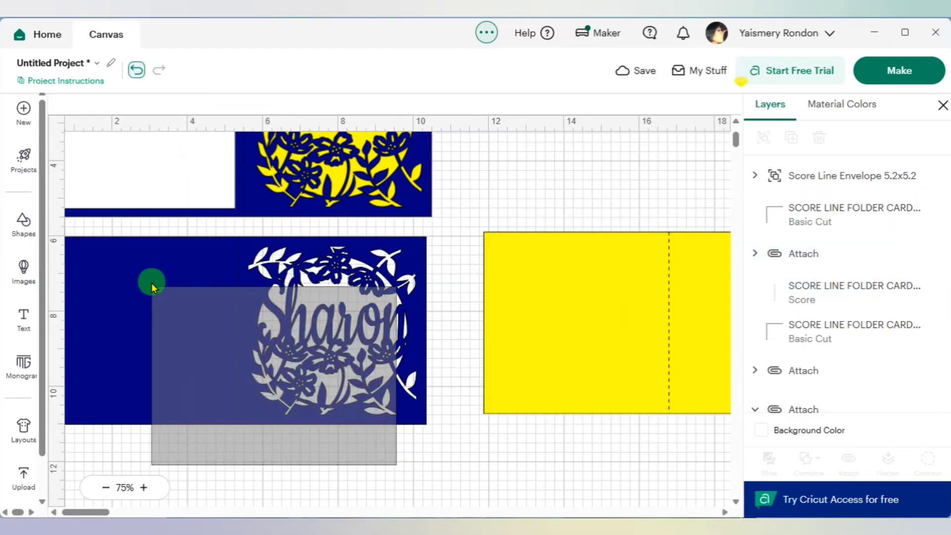
pyautogui.scroll(-3, 828, 299)
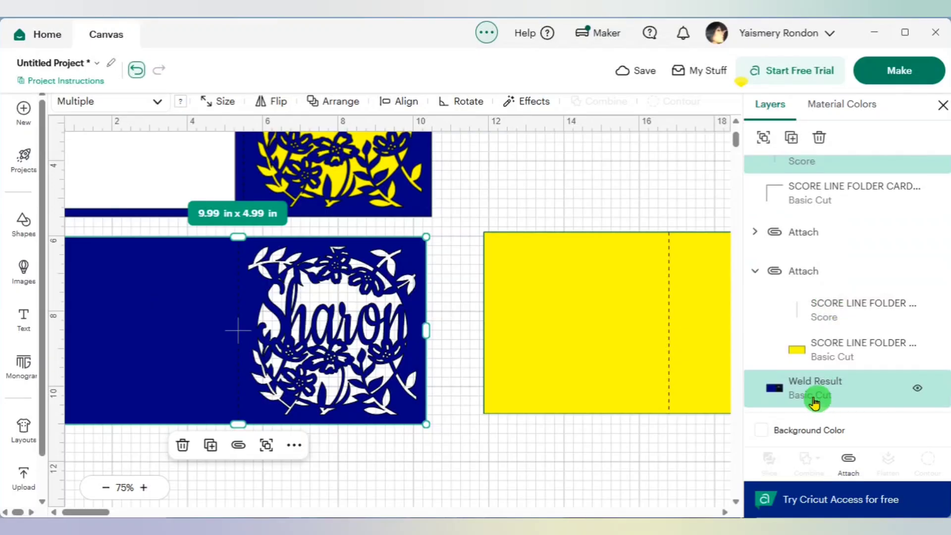
pyautogui.scroll(3, 811, 392)
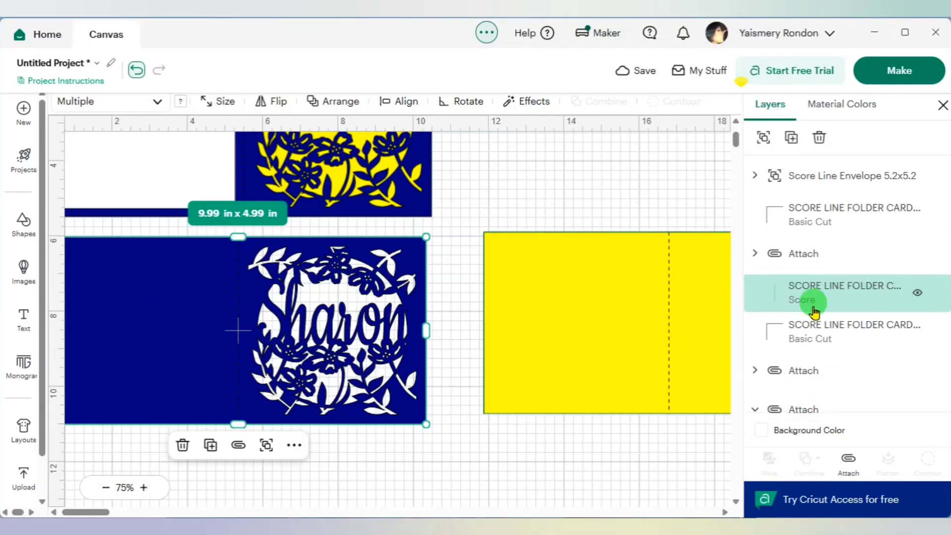
pyautogui.click(658, 456)
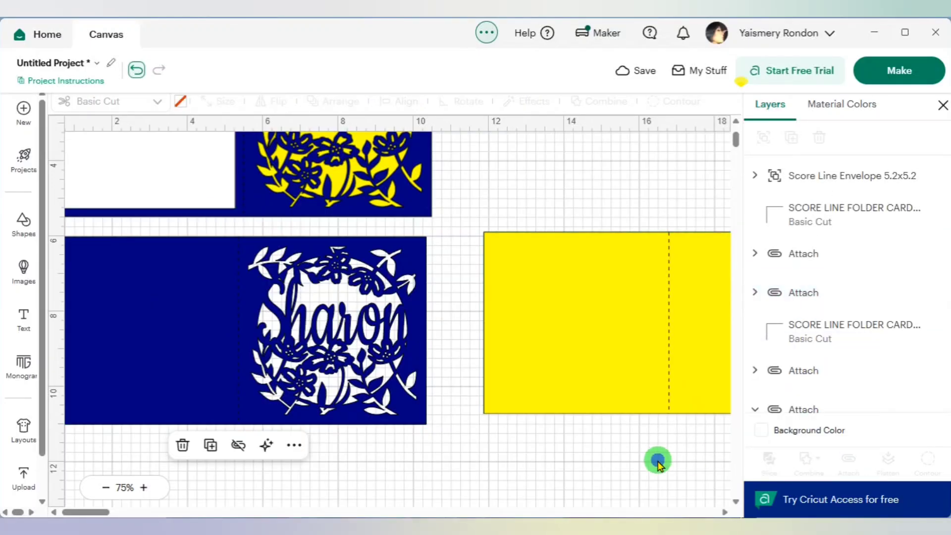
# - Move the attached yellow insert over the floral half of the personalized blue card and send it to the back
pyautogui.click(358, 394)
pyautogui.scroll(3, 449, 405)
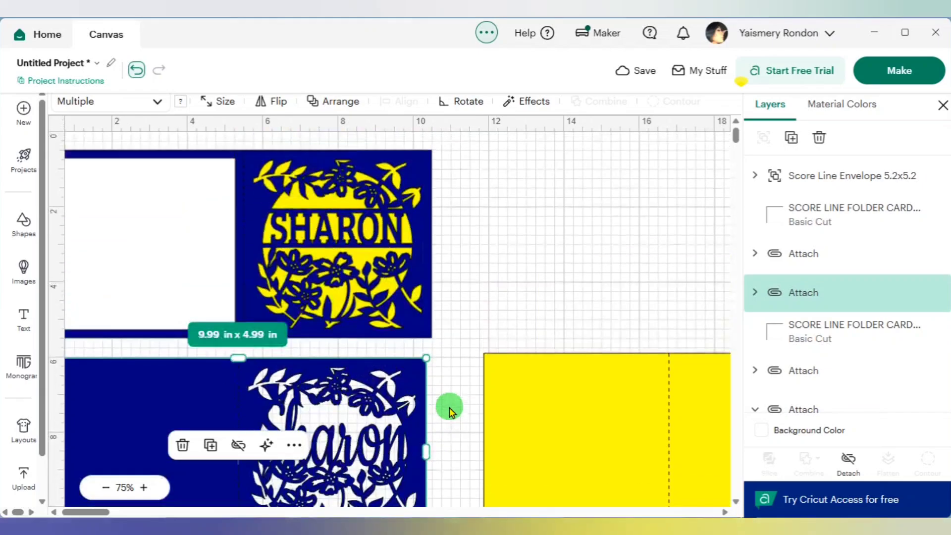
pyautogui.scroll(-7, 448, 406)
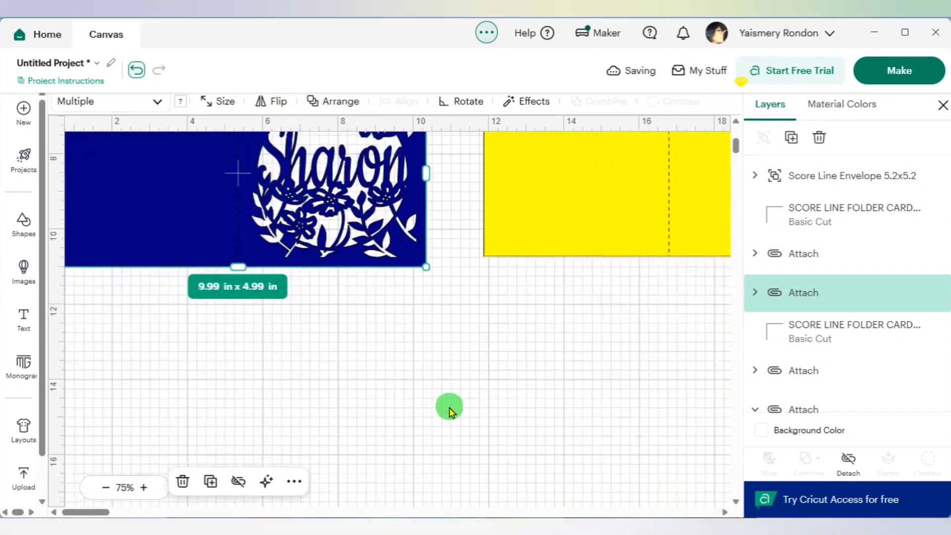
pyautogui.scroll(5, 467, 399)
pyautogui.click(588, 368)
pyautogui.moveTo(627, 373); pyautogui.dragTo(367, 385)
pyautogui.rightClick(367, 386)
pyautogui.moveTo(420, 321)
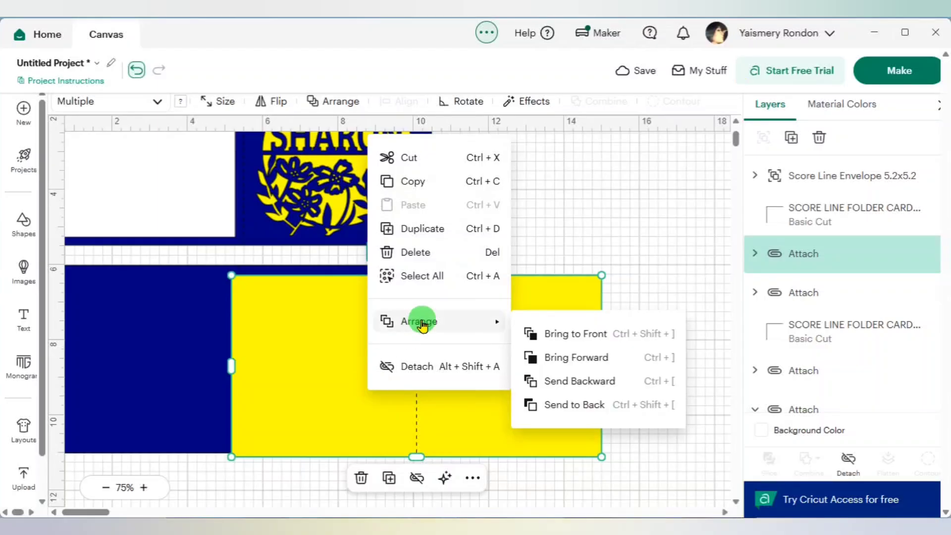
pyautogui.click(592, 403)
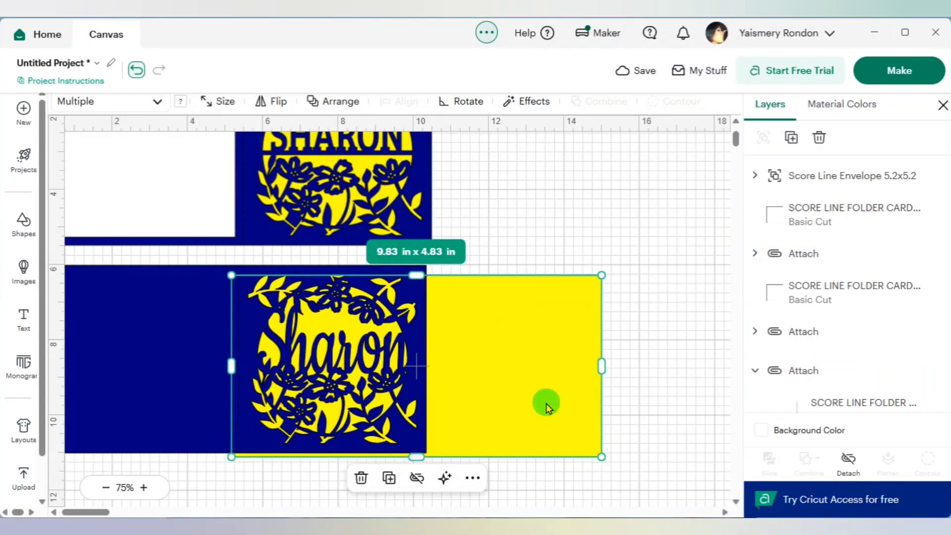
# - Slide the yellow insert fully behind the personalized blue card at about x 0.33, y 6.14, and review the whole canvas
pyautogui.moveTo(547, 402); pyautogui.dragTo(363, 394)
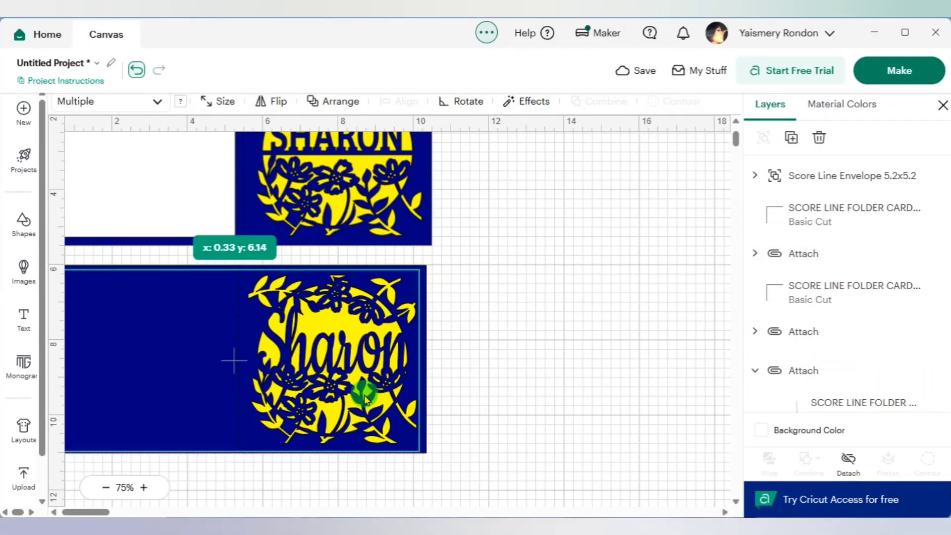
pyautogui.click(596, 365)
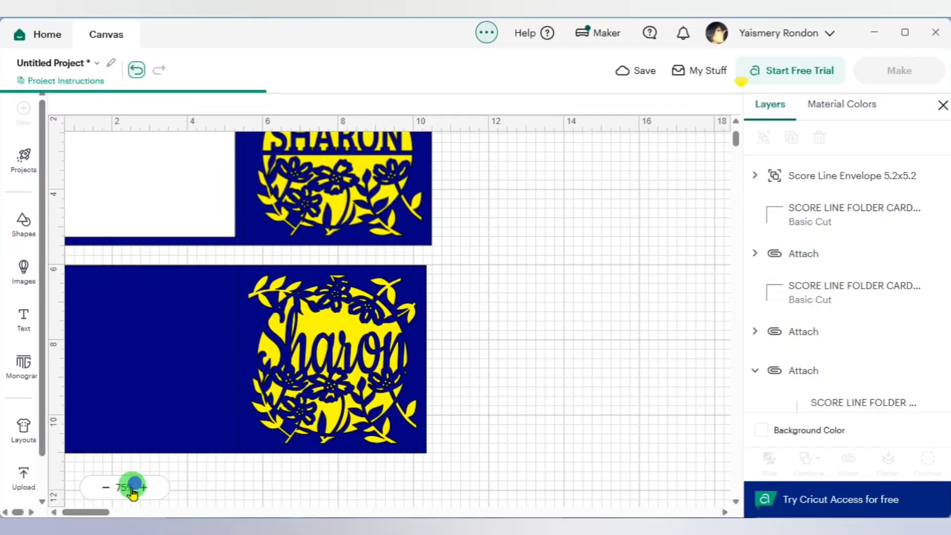
pyautogui.click(105, 487)
pyautogui.click(105, 487)
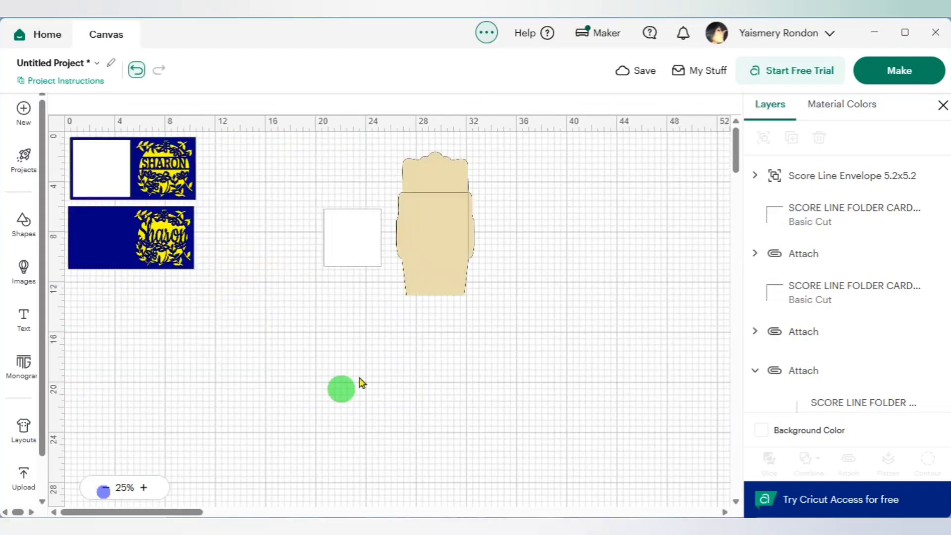
# - Move the white square insert onto the plain blue half of the lower personalized card
pyautogui.click(347, 241)
pyautogui.moveTo(349, 240); pyautogui.dragTo(105, 240)
pyautogui.moveTo(99, 277); pyautogui.dragTo(99, 270)
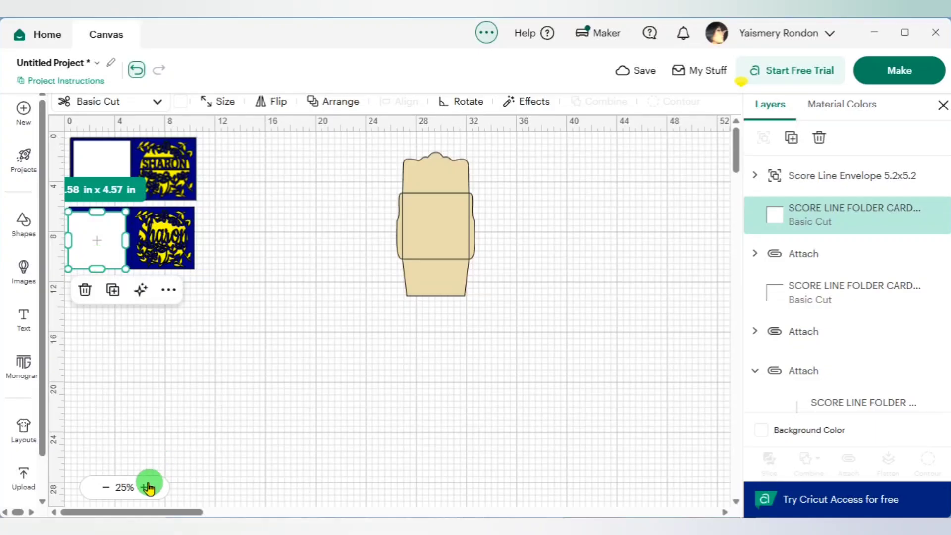
# - Move the beige envelope closer to the cards, with its left edge at about 13 in on the horizontal ruler
pyautogui.click(144, 487)
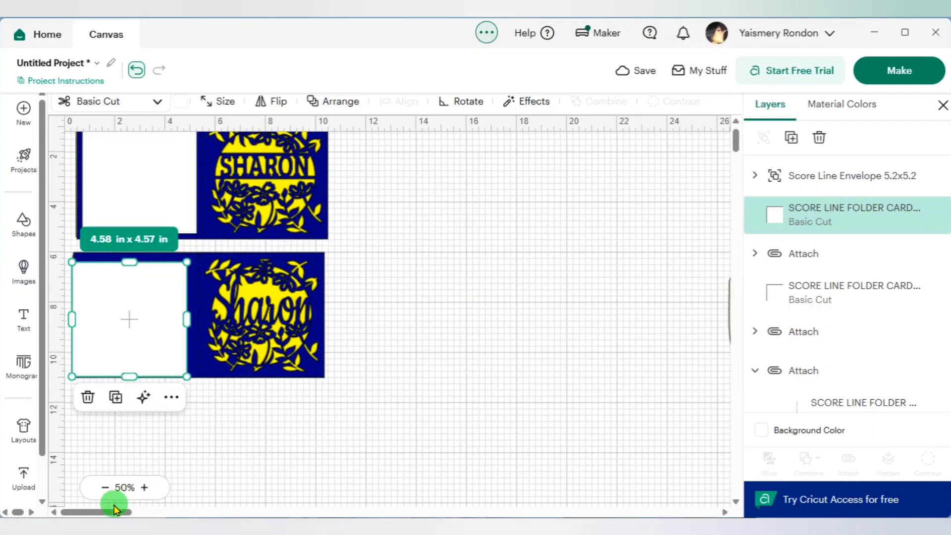
pyautogui.moveTo(118, 512); pyautogui.dragTo(130, 512)
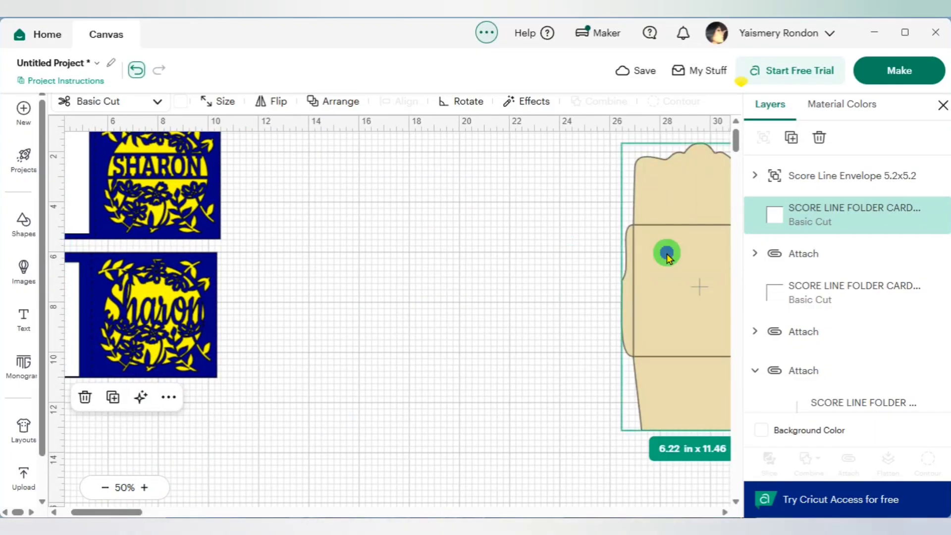
pyautogui.moveTo(675, 255); pyautogui.dragTo(348, 259)
pyautogui.click(557, 294)
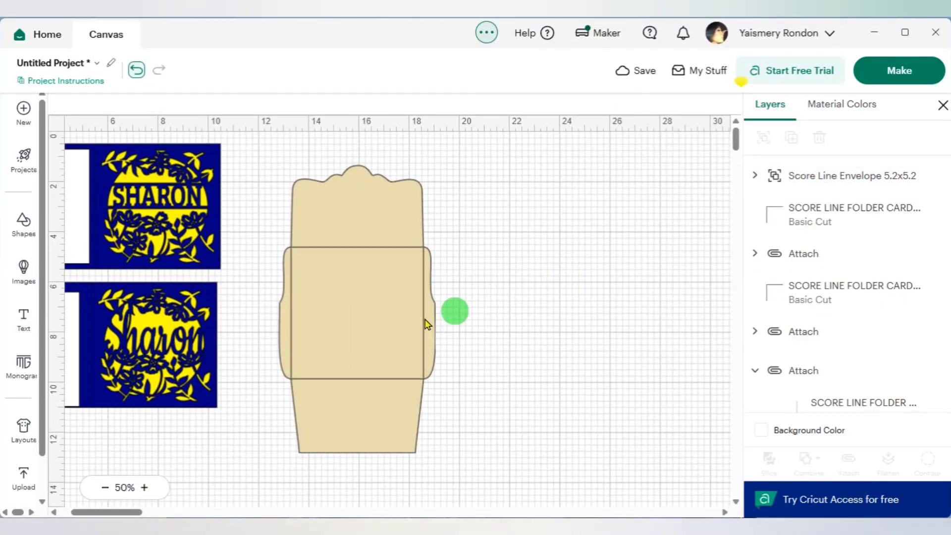
# - Change the operation of the envelope's fold-line layer to Score
pyautogui.click(371, 329)
pyautogui.click(756, 177)
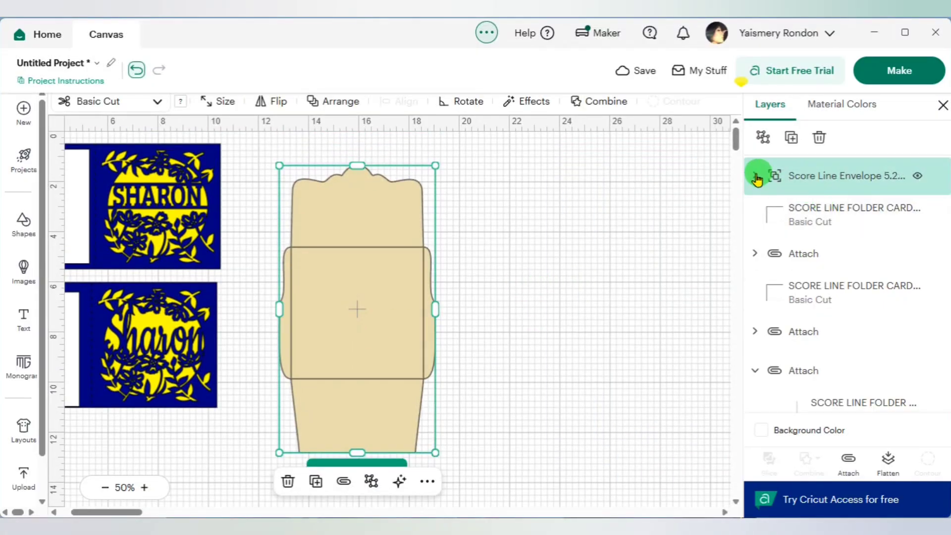
pyautogui.click(811, 217)
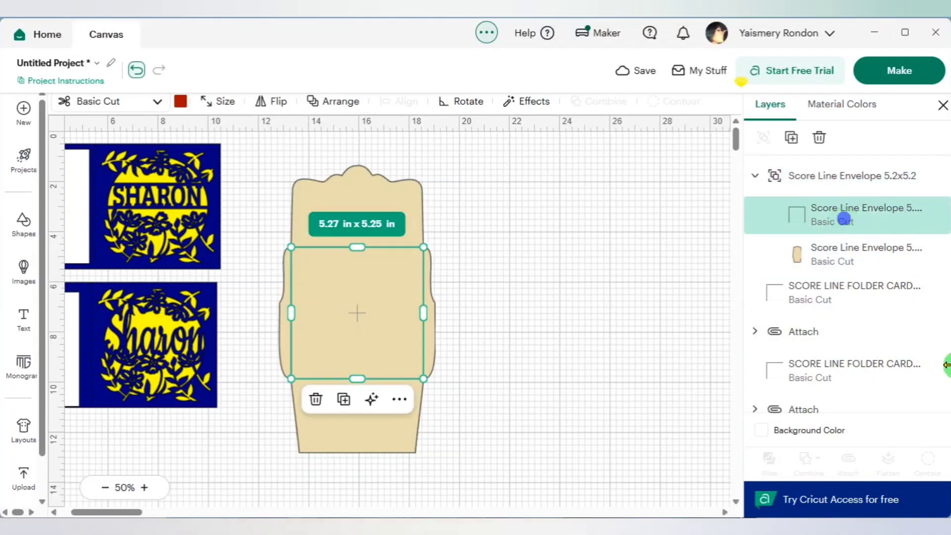
pyautogui.click(148, 112)
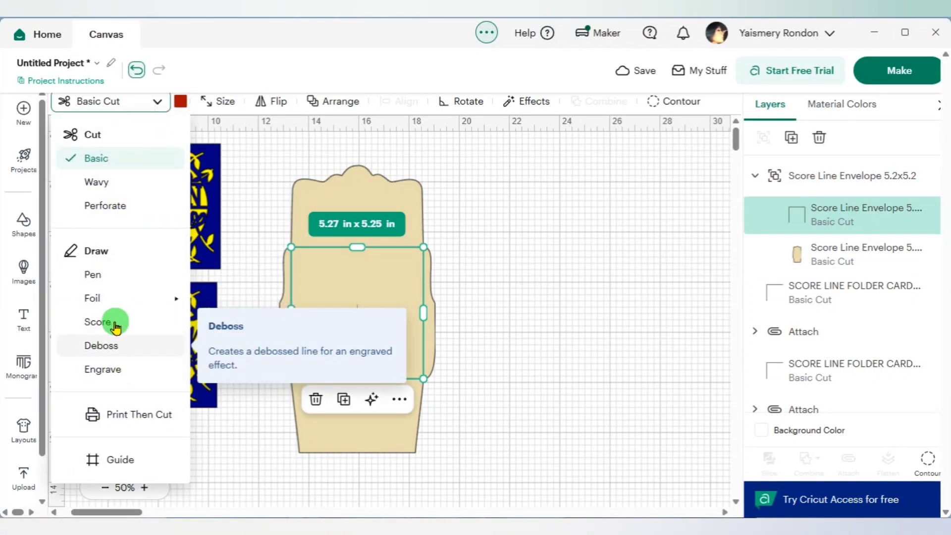
pyautogui.click(115, 325)
pyautogui.click(541, 318)
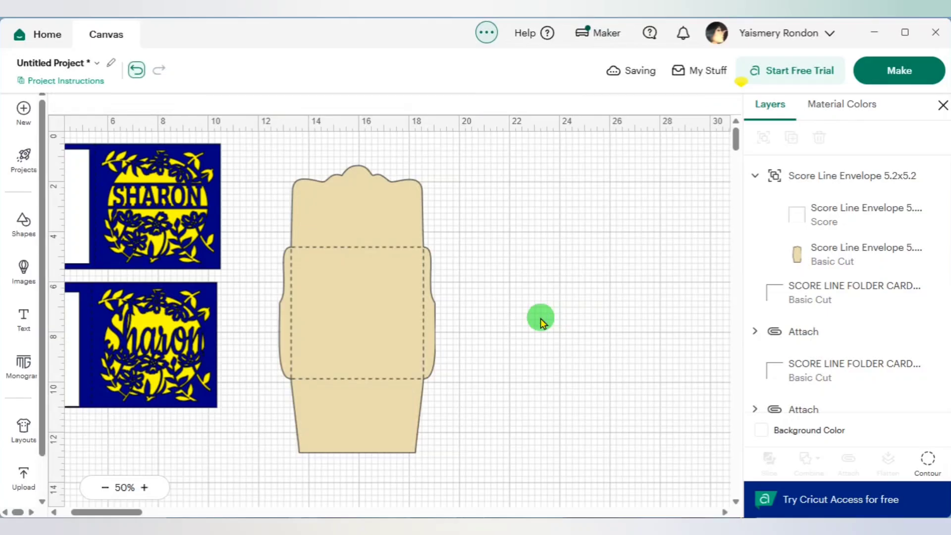
# - Attach the envelope's score lines to its beige cut shape
pyautogui.moveTo(486, 410); pyautogui.dragTo(287, 185)
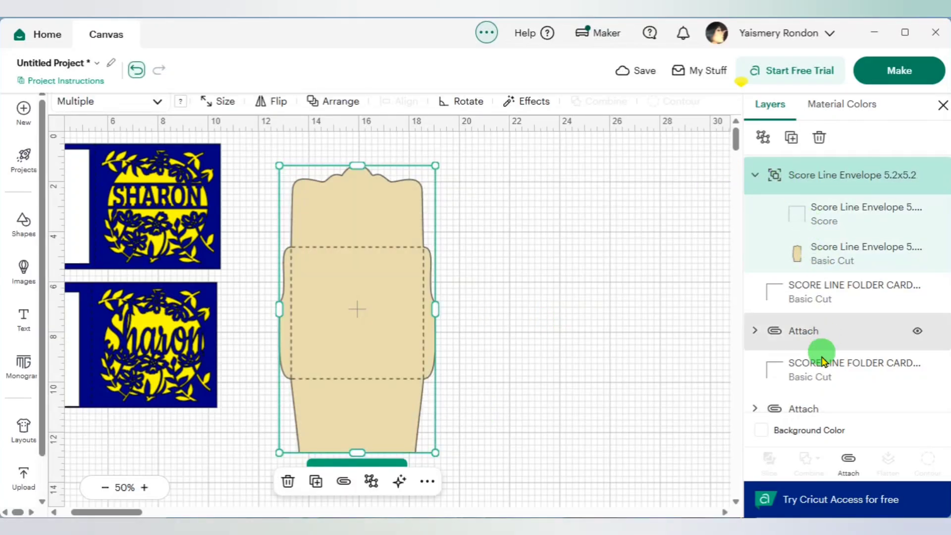
pyautogui.click(848, 464)
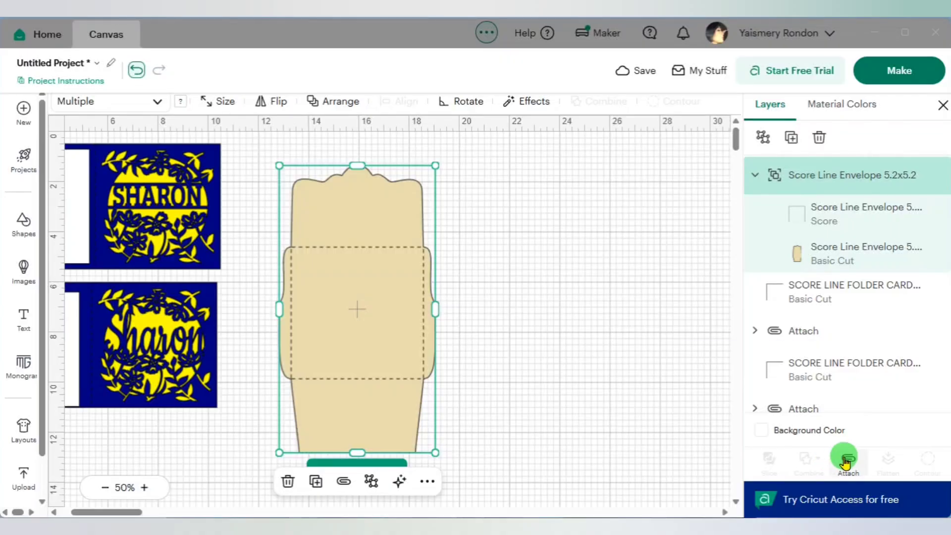
pyautogui.click(591, 339)
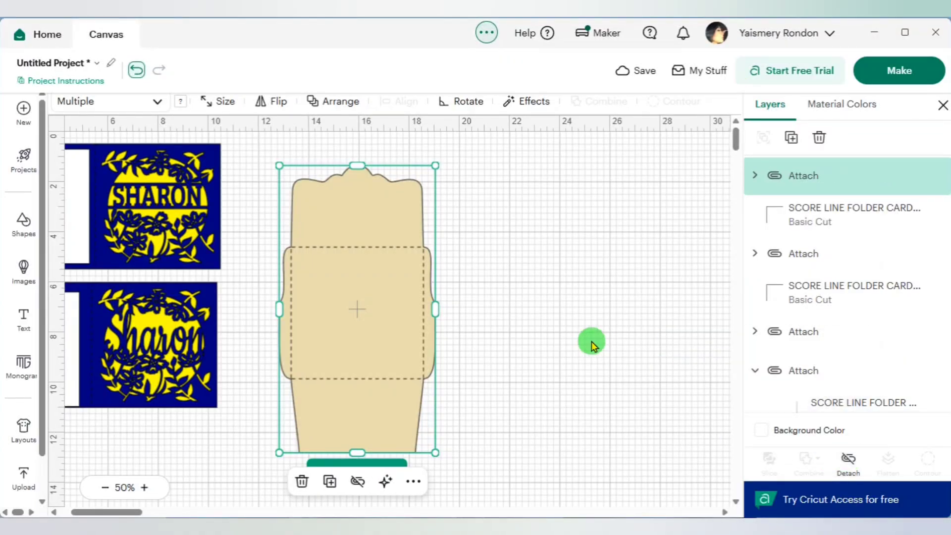
pyautogui.click(312, 341)
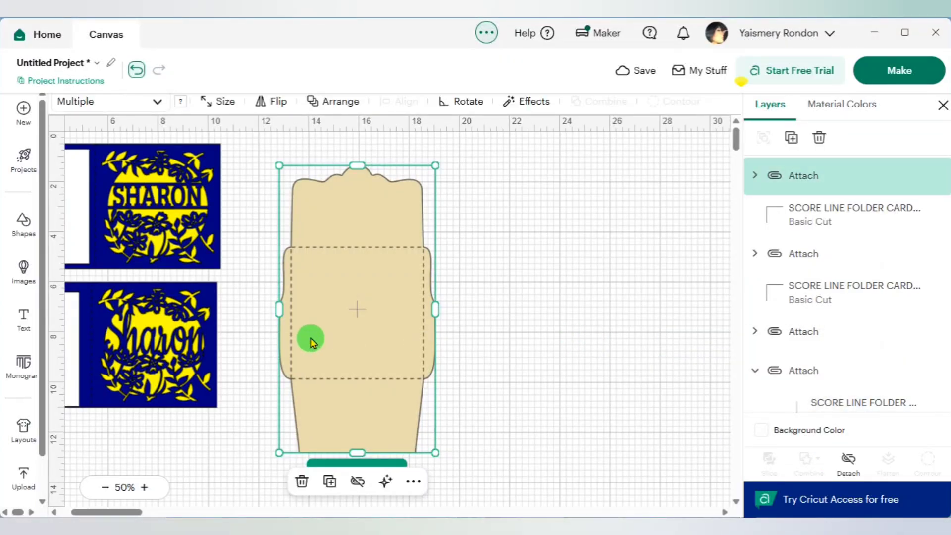
# - Send the project to mat preparation and examine the layouts of the envelope mat and the yellow insert mat
pyautogui.click(921, 81)
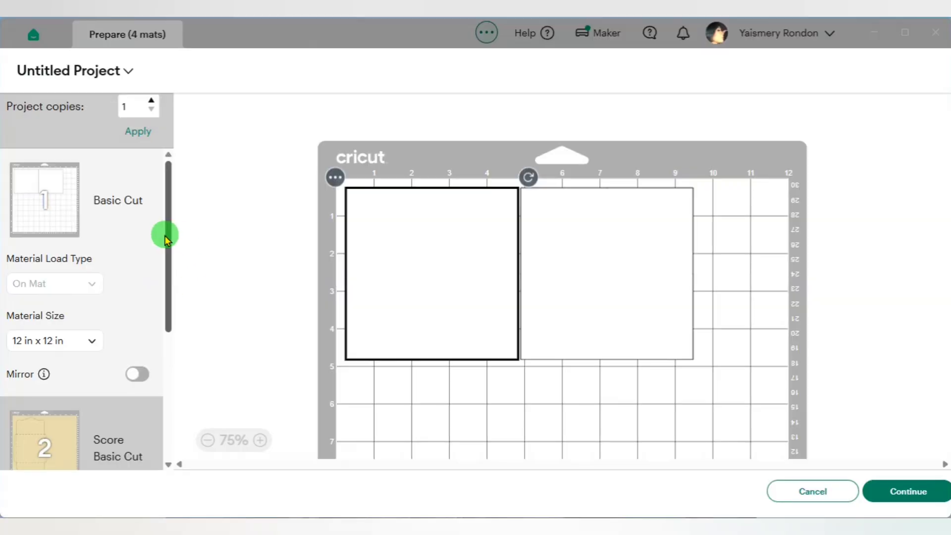
pyautogui.moveTo(165, 238); pyautogui.dragTo(165, 285)
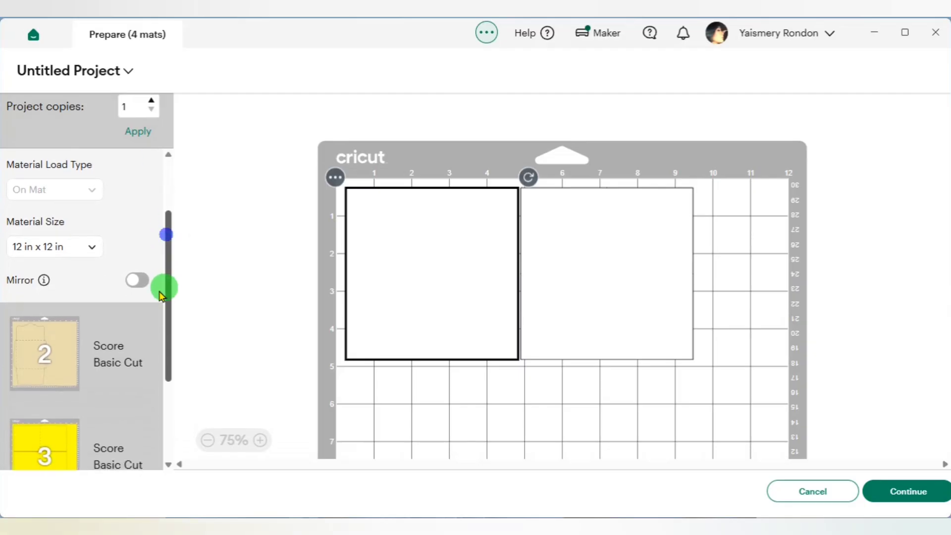
pyautogui.click(37, 389)
pyautogui.scroll(-5, 468, 293)
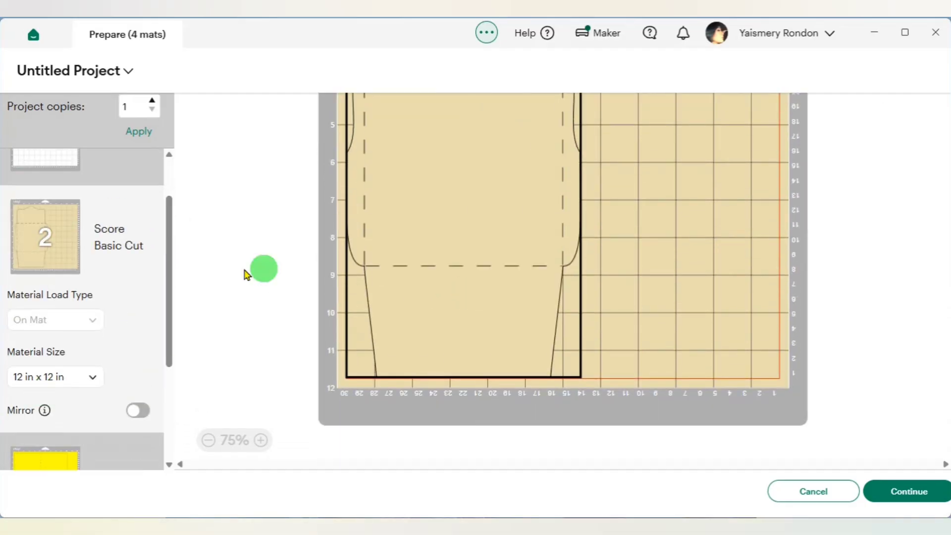
pyautogui.moveTo(170, 285); pyautogui.dragTo(169, 344)
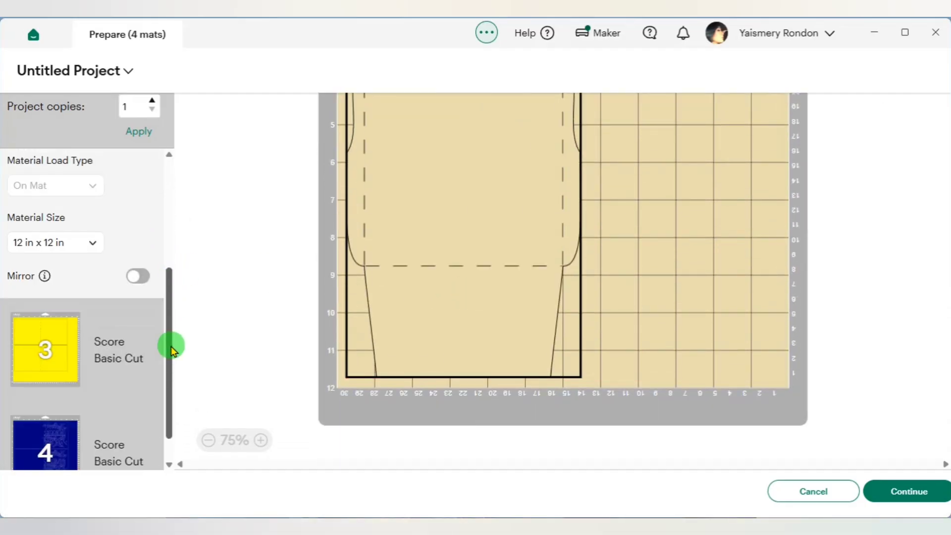
pyautogui.click(64, 318)
pyautogui.scroll(-5, 410, 305)
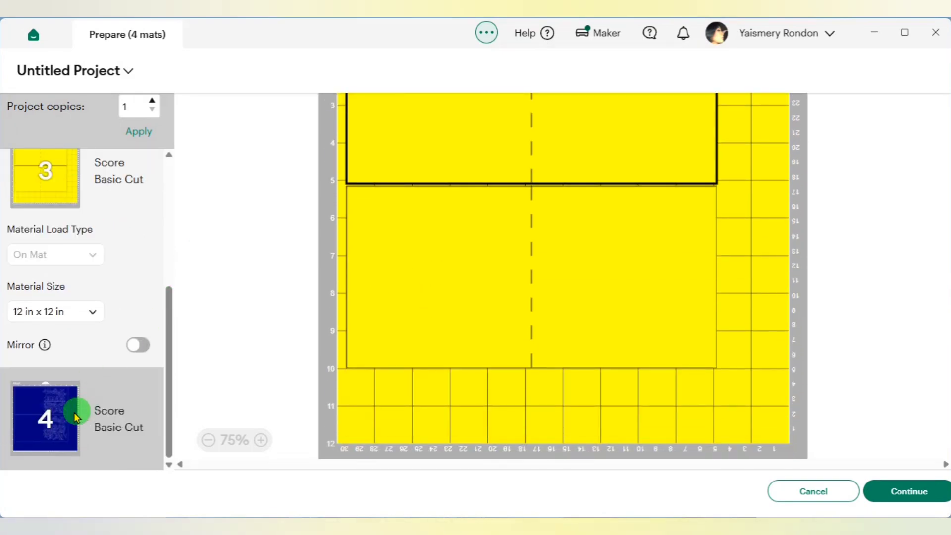
# - Mirror the blue card mat (mat 4) and continue to the material setup
pyautogui.click(75, 416)
pyautogui.scroll(-5, 484, 292)
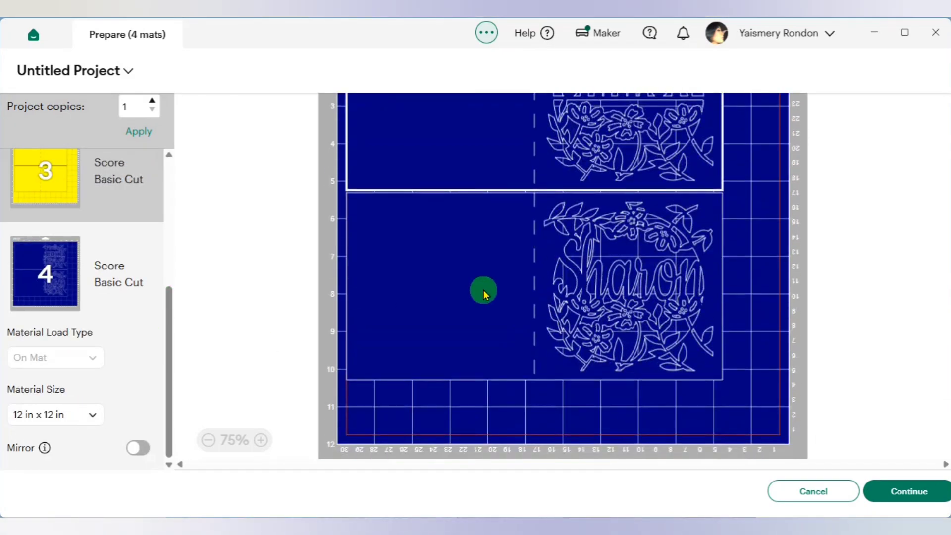
pyautogui.click(142, 448)
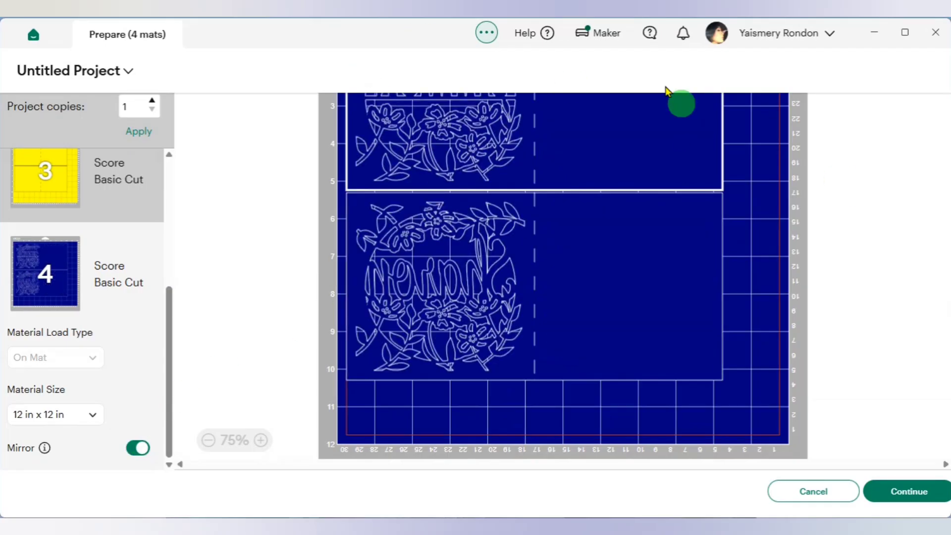
pyautogui.click(933, 495)
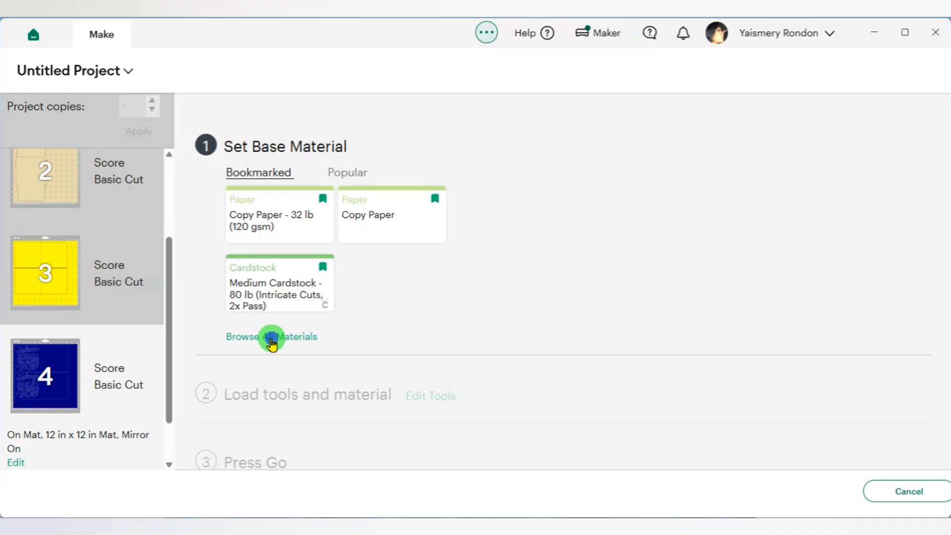
# - Set the base material to Medium Cardstock - 80 lb (Intricate Cuts, 2x Pass) from the full materials list
pyautogui.click(271, 339)
pyautogui.scroll(-5, 310, 233)
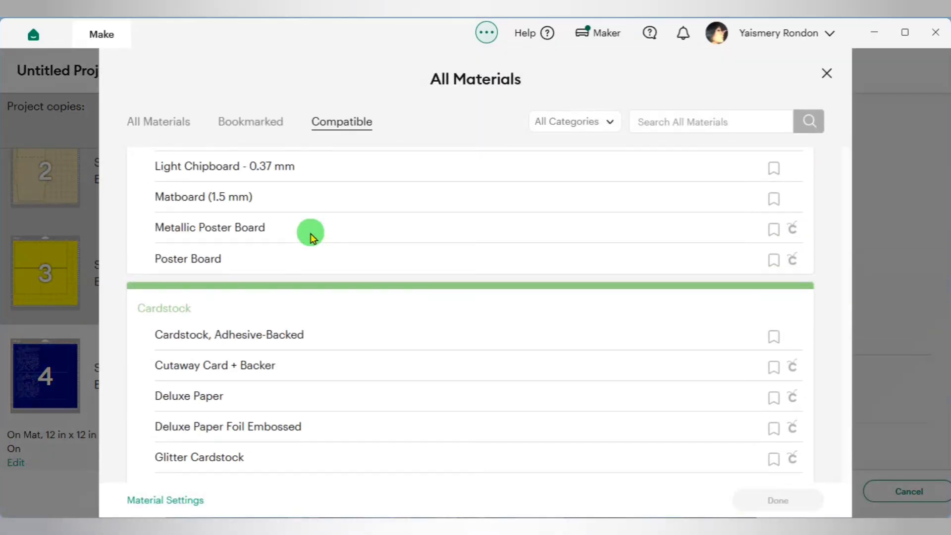
pyautogui.scroll(-4, 310, 233)
pyautogui.scroll(2, 255, 218)
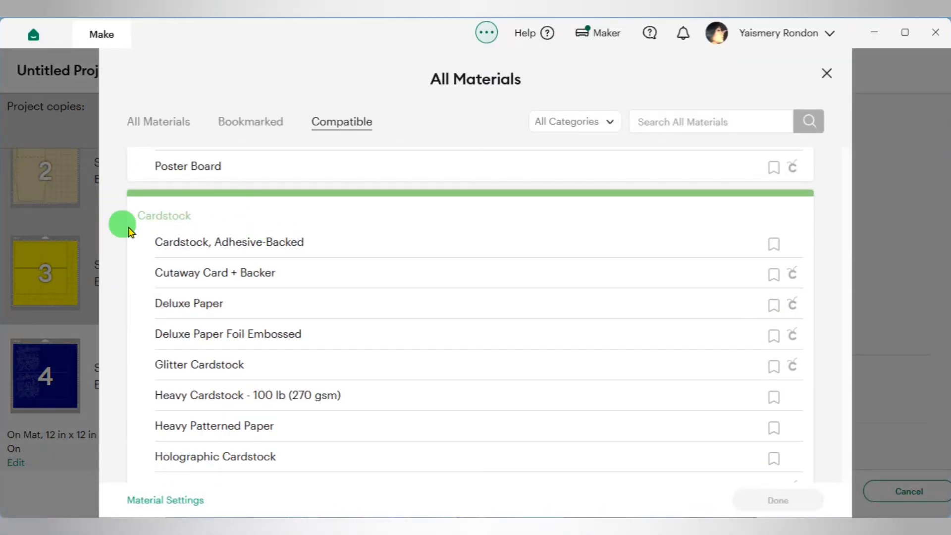
pyautogui.scroll(-6, 235, 285)
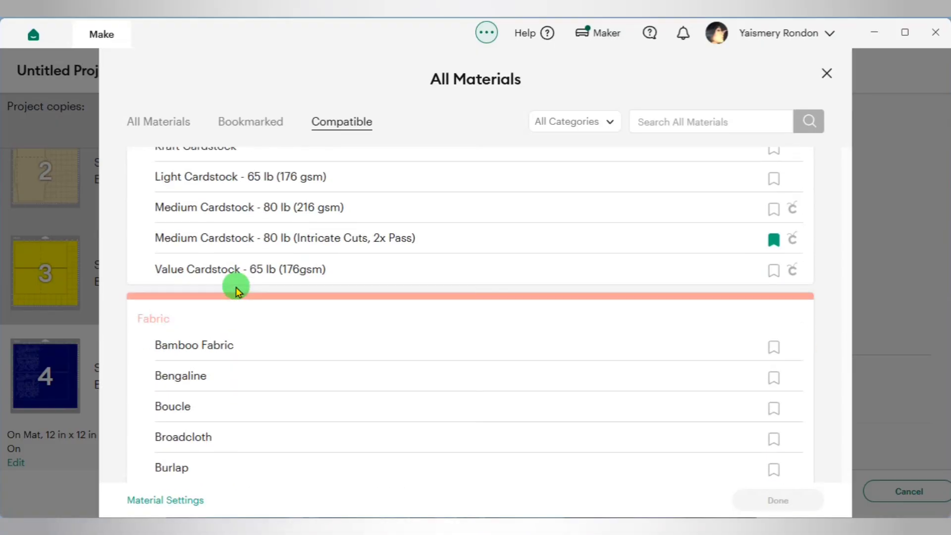
pyautogui.click(393, 242)
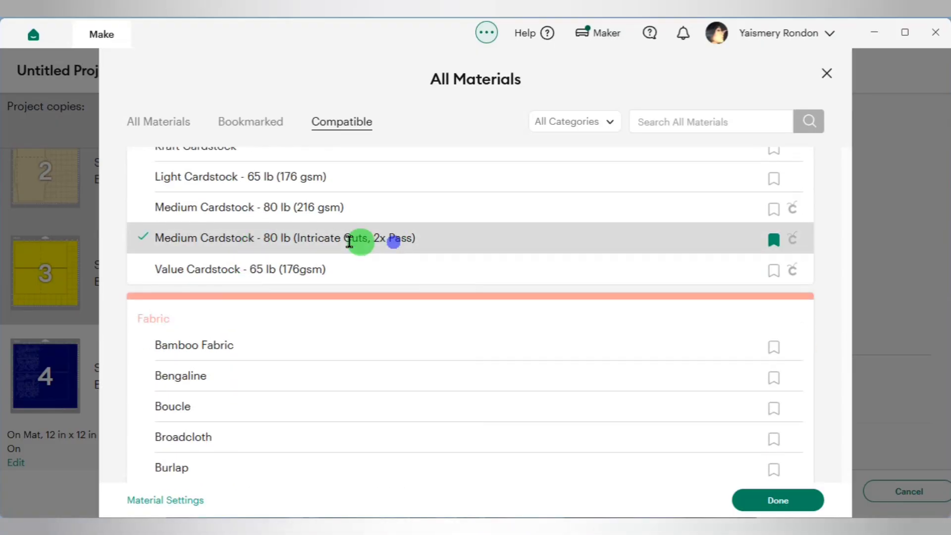
pyautogui.click(809, 503)
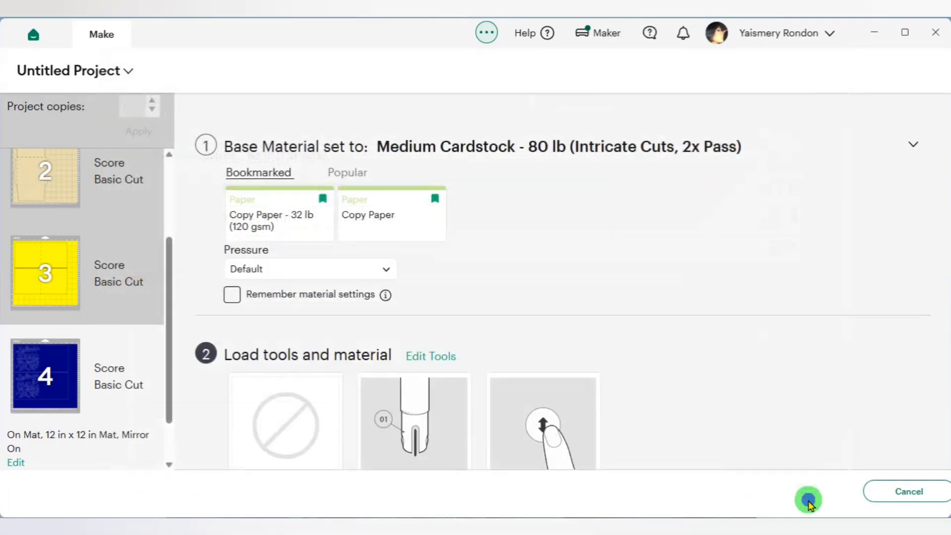
# - Change the scoring tool to the Scoring Stylus and apply the tool options
pyautogui.click(436, 280)
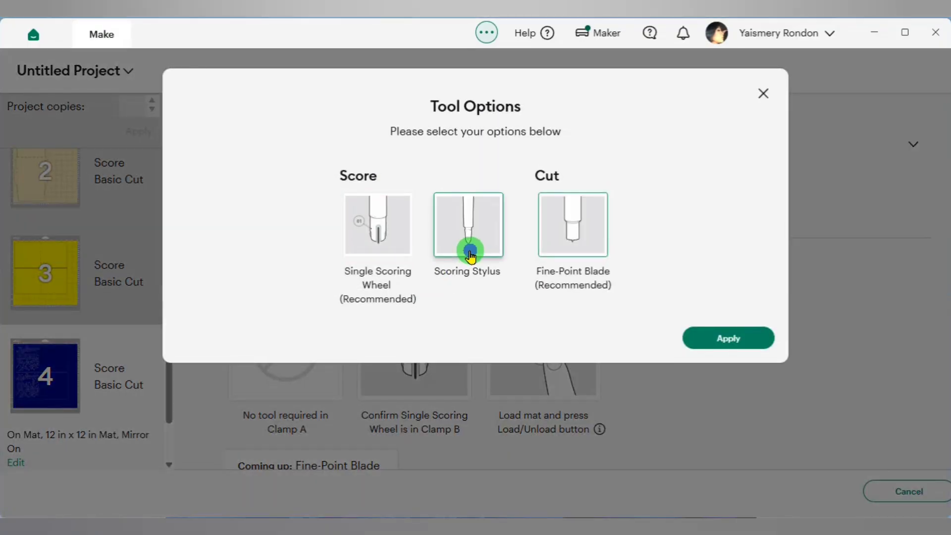
pyautogui.click(732, 339)
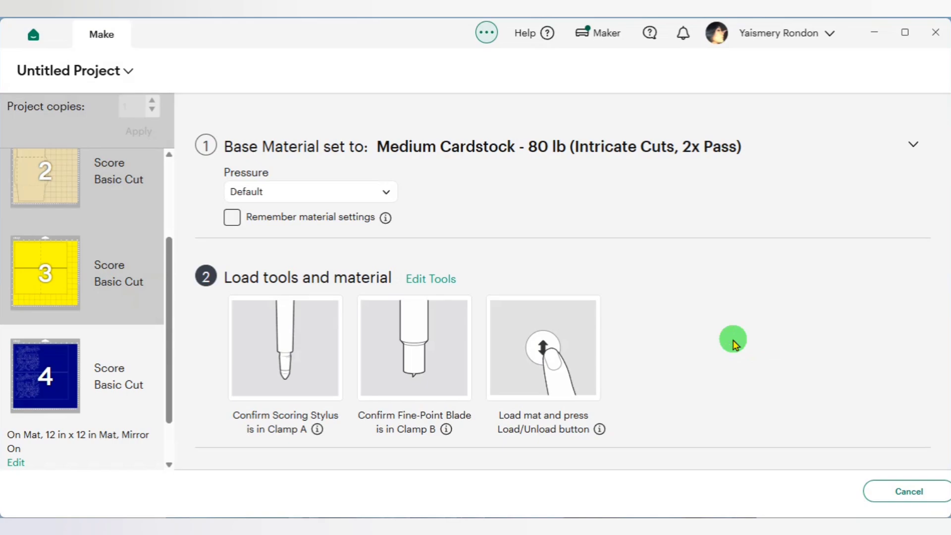